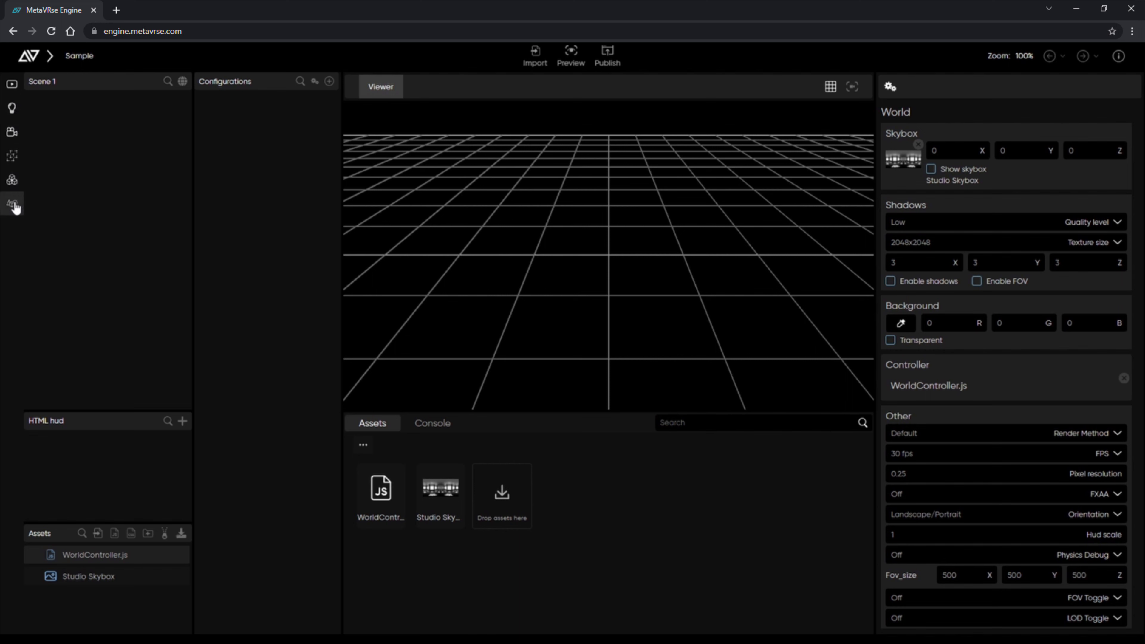
left_click(12, 86)
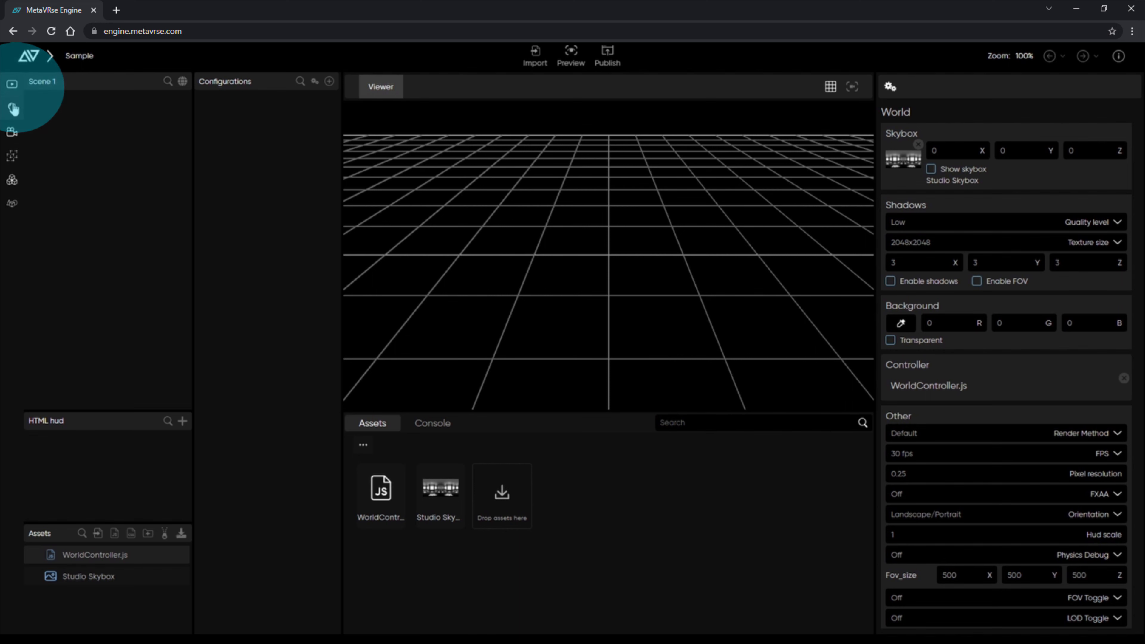
left_click(12, 135)
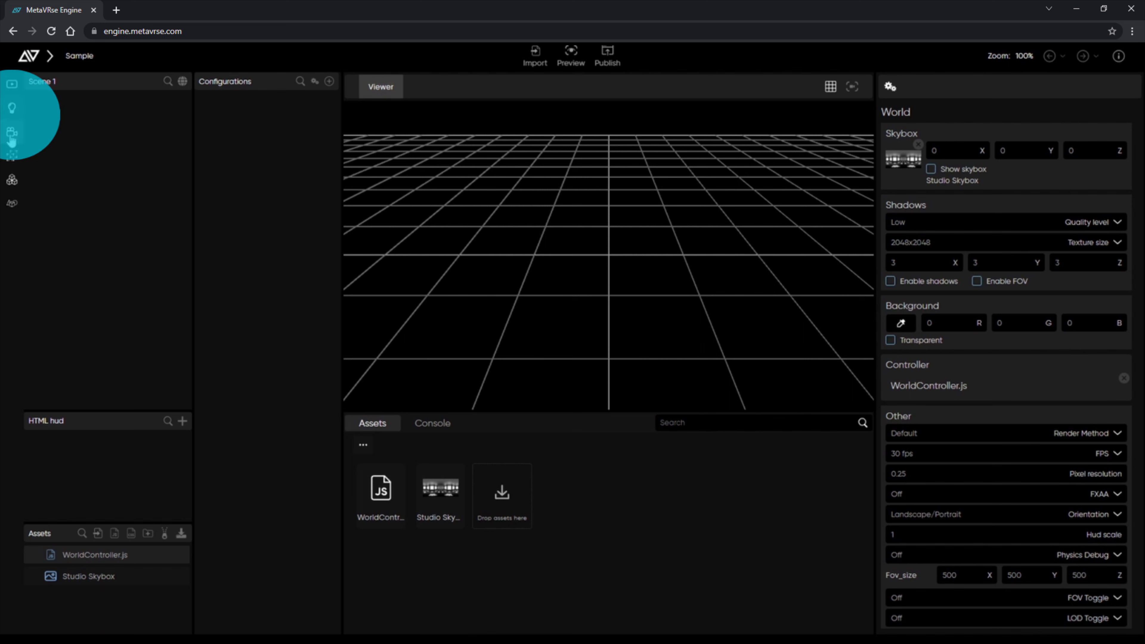
left_click(12, 160)
left_click(13, 181)
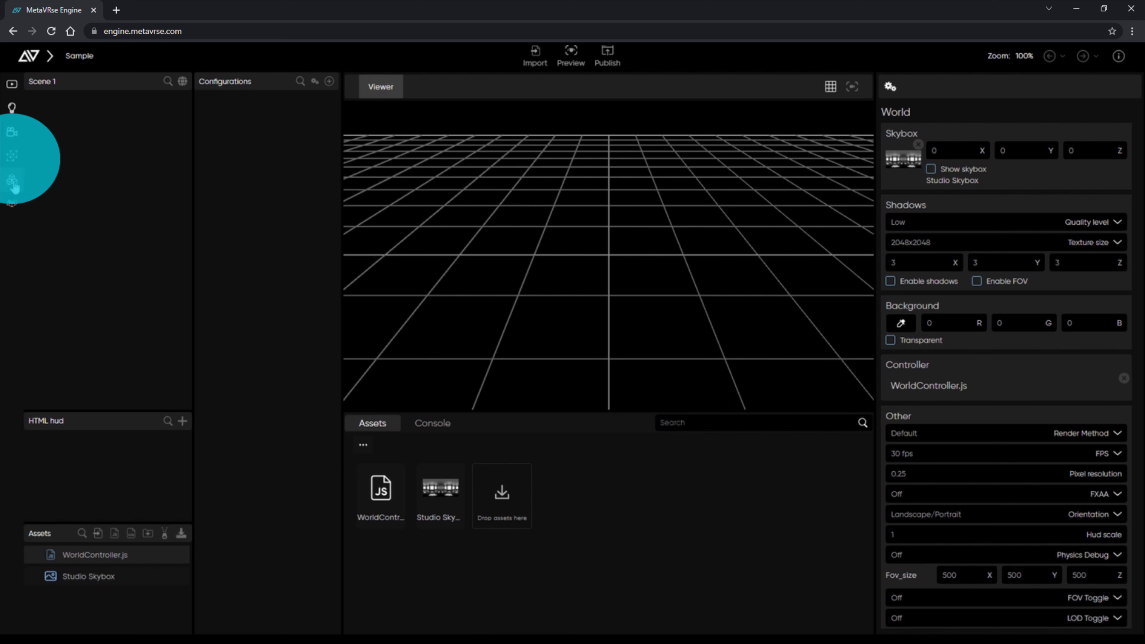
left_click(12, 205)
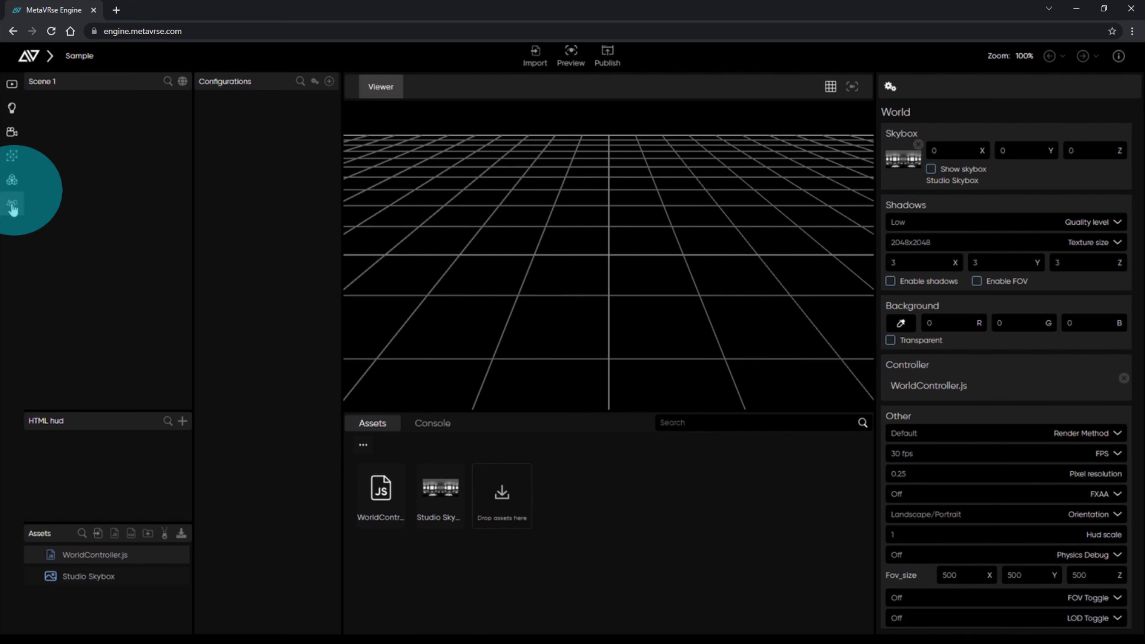
left_click(13, 209)
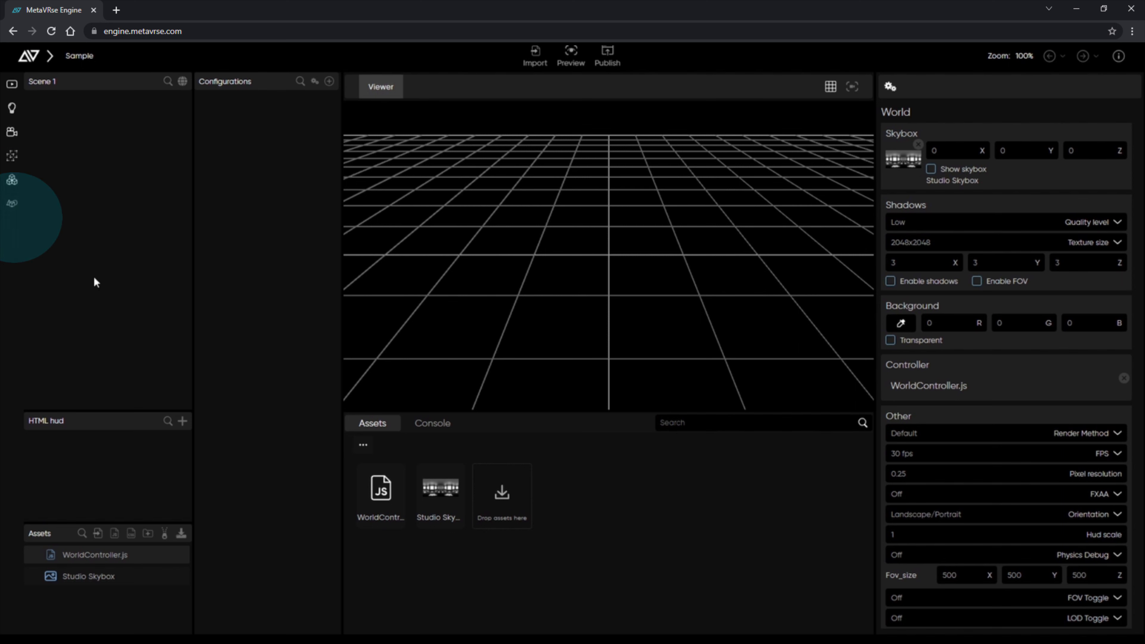
left_click(101, 470)
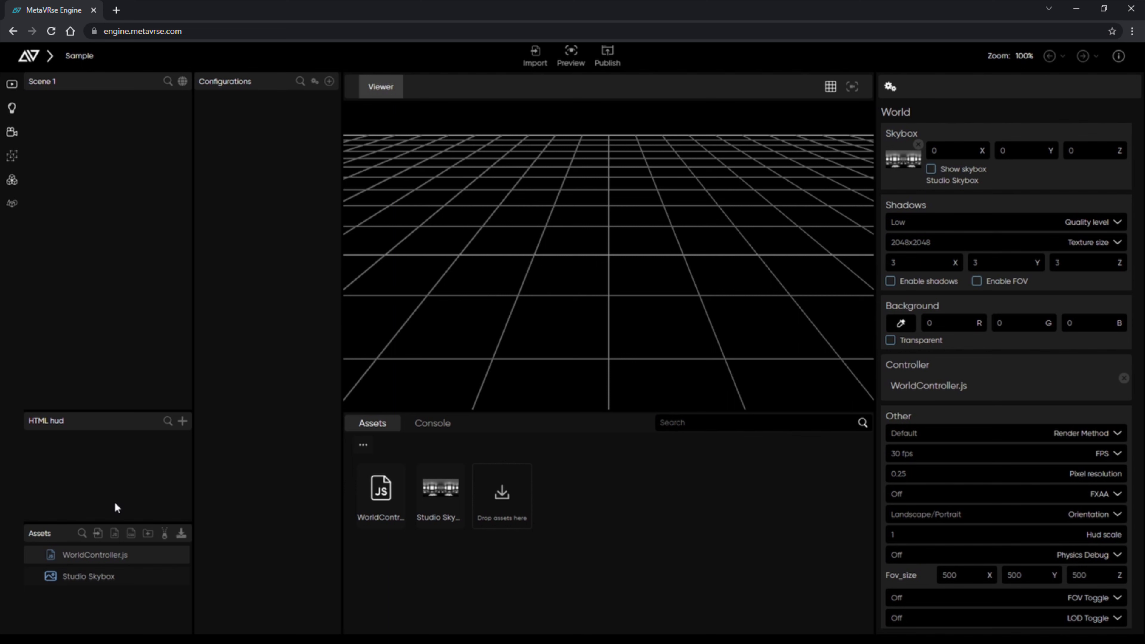
left_click(102, 554)
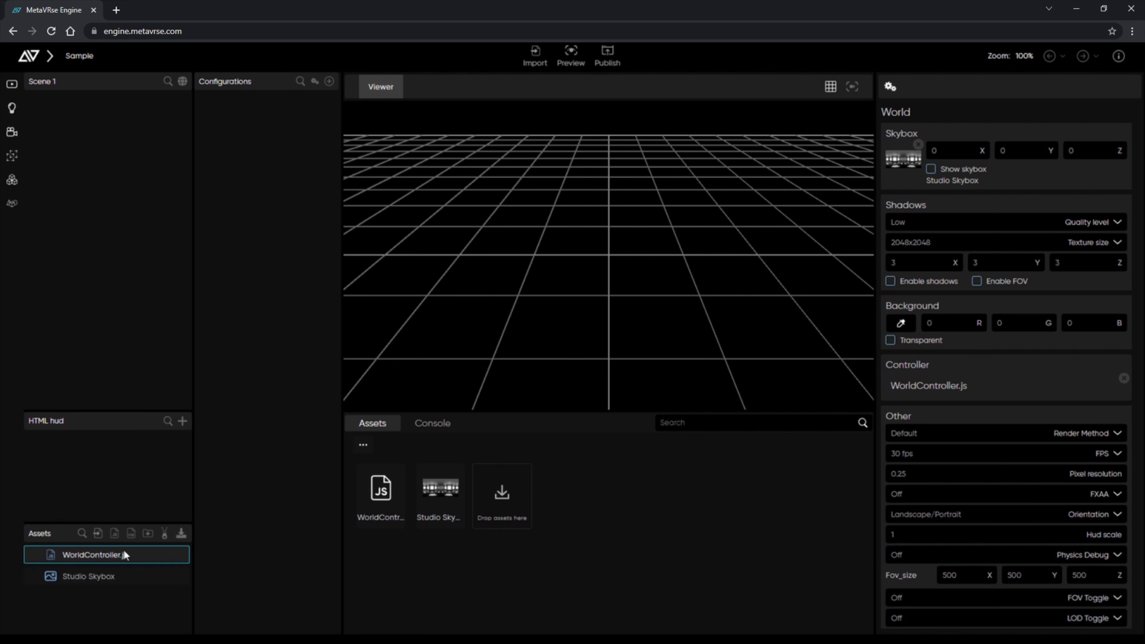
left_click(102, 579)
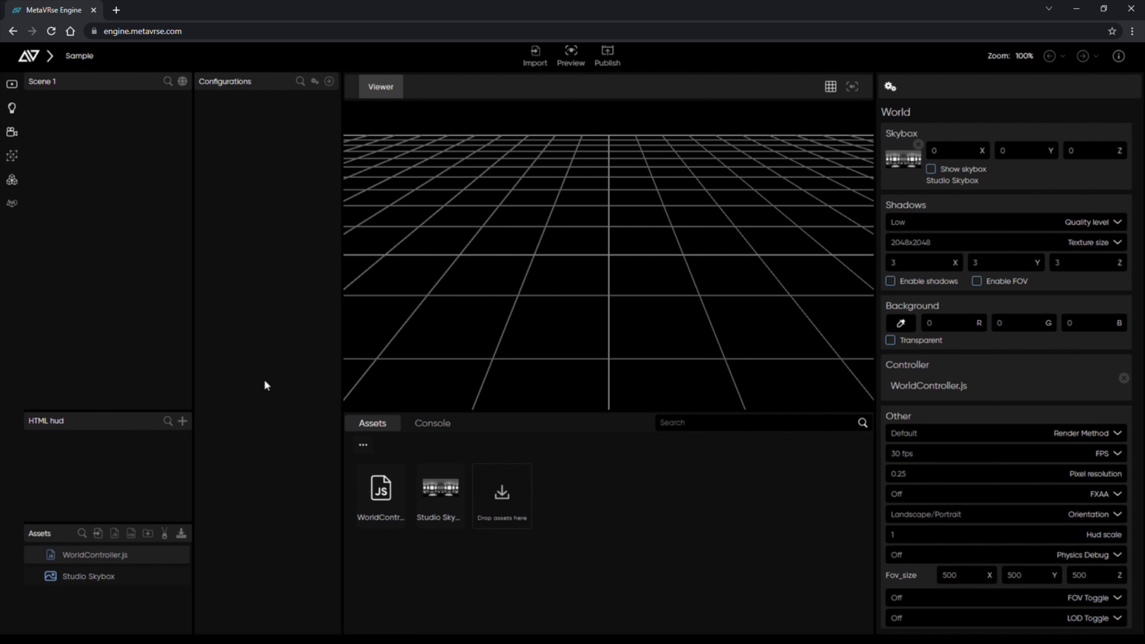
left_click(268, 345)
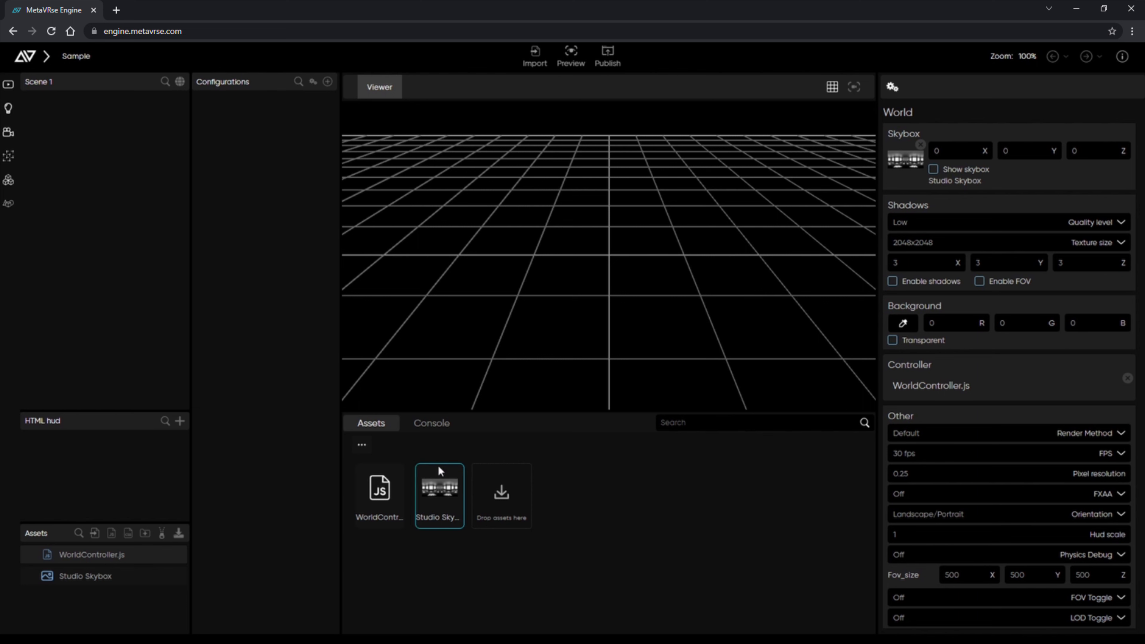
left_click(393, 500)
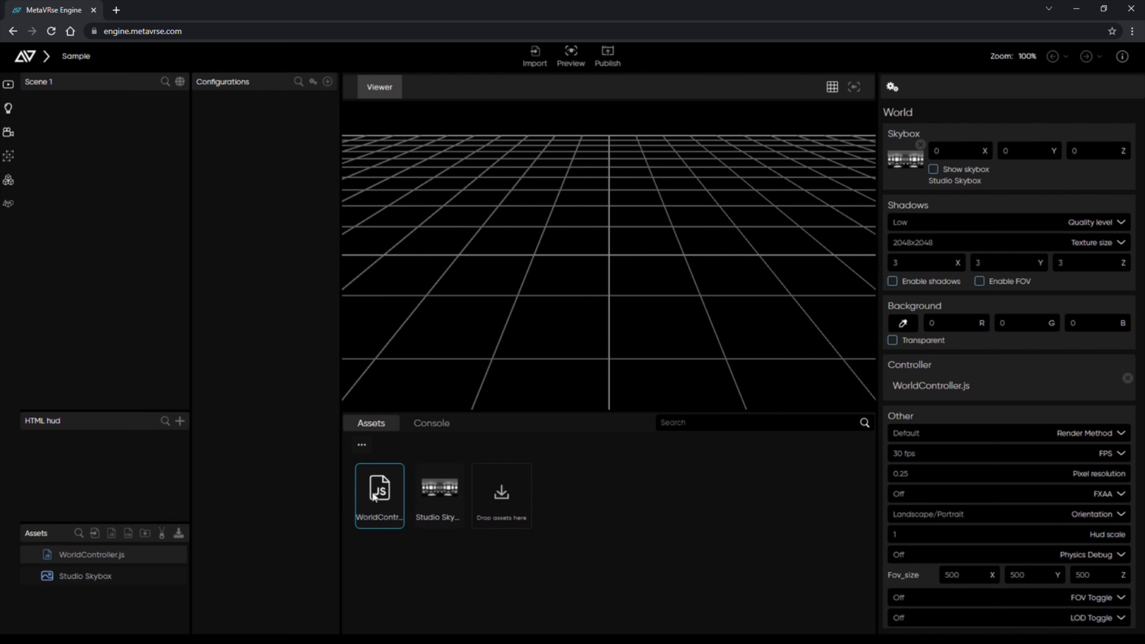
left_click(433, 429)
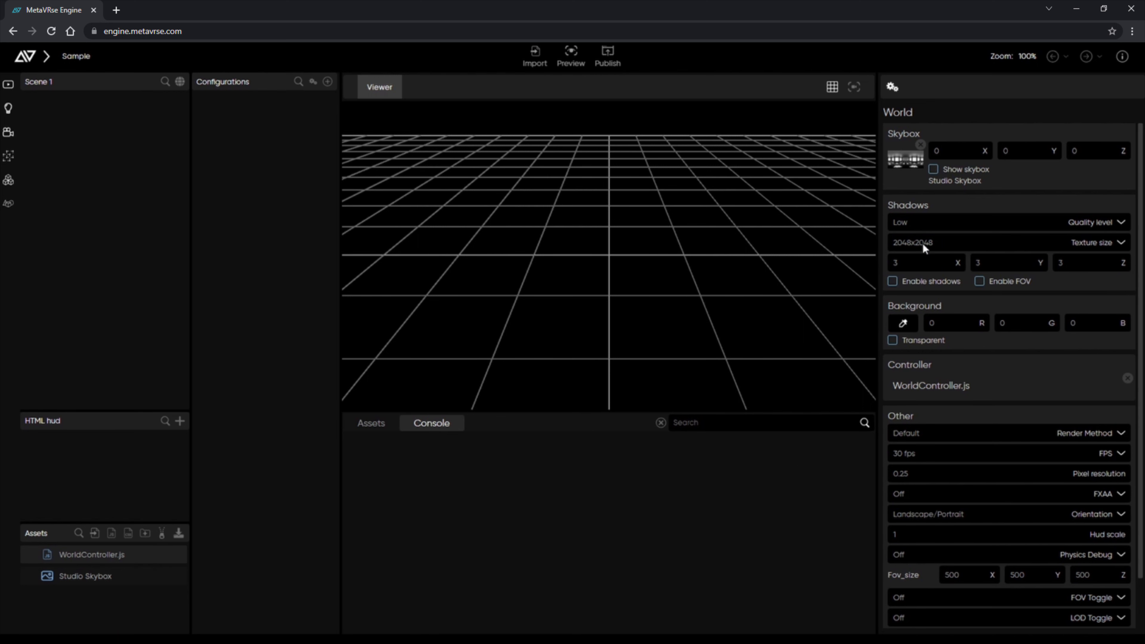
left_click(928, 200)
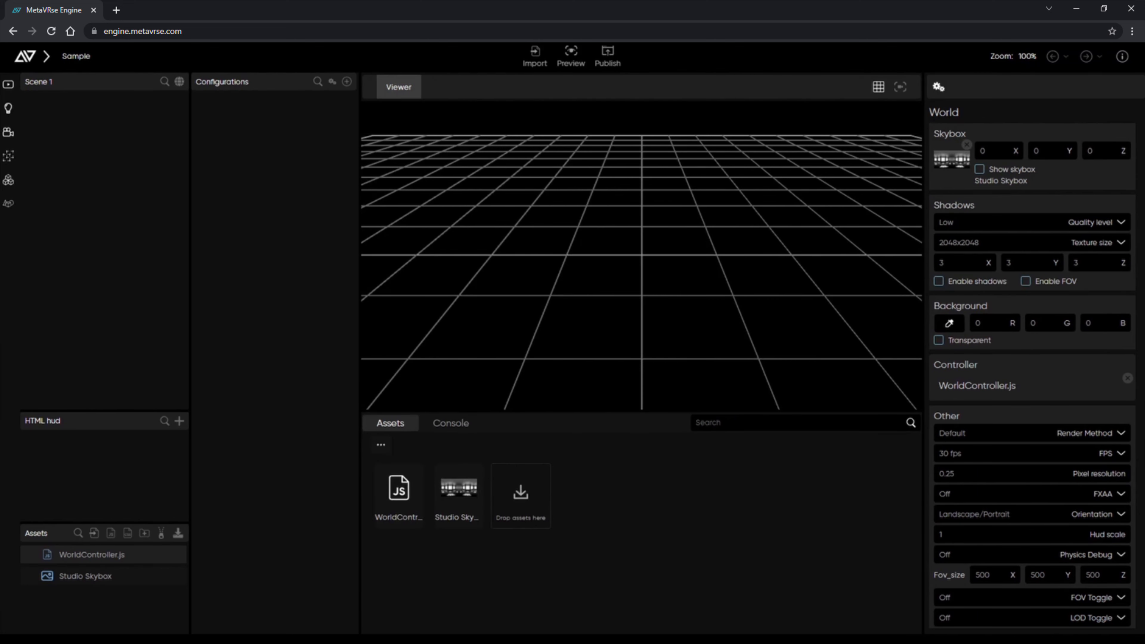
Import the Drone.fbx.c3b model into the project assets.
left_click(535, 57)
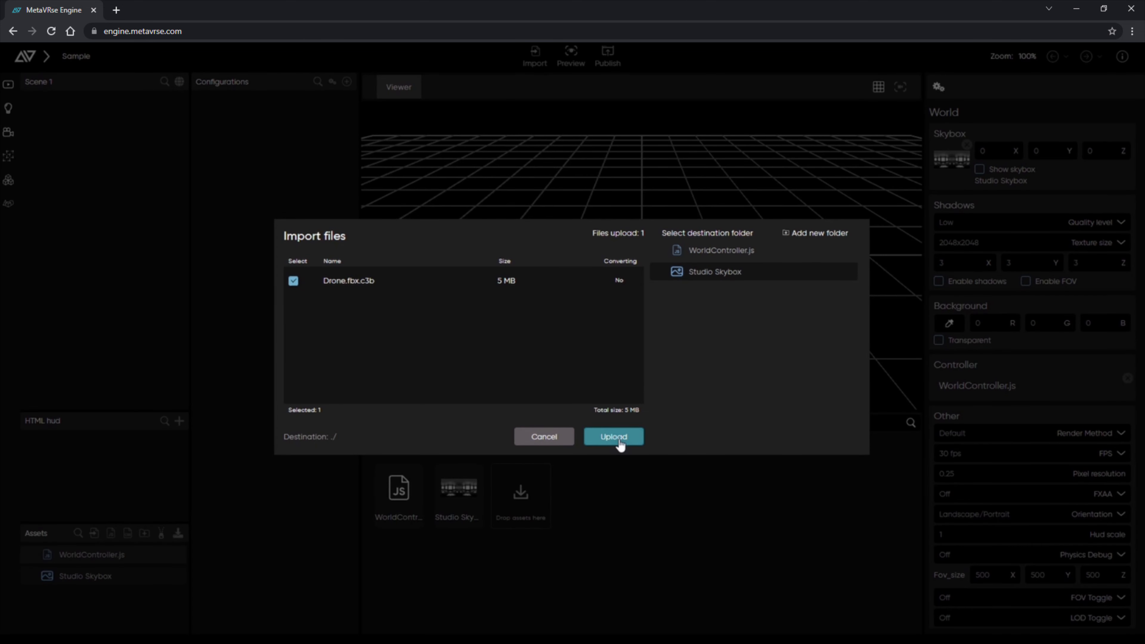
left_click(605, 439)
left_click(620, 440)
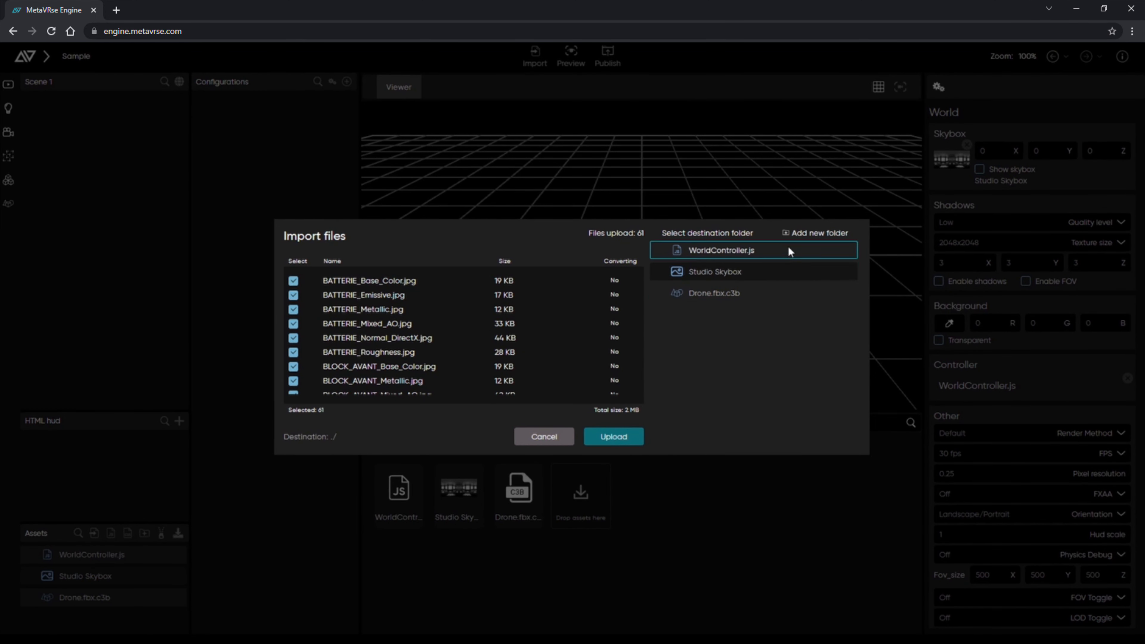
Create an asset folder named 'Textures' and upload the 61 texture images into it.
left_click(810, 237)
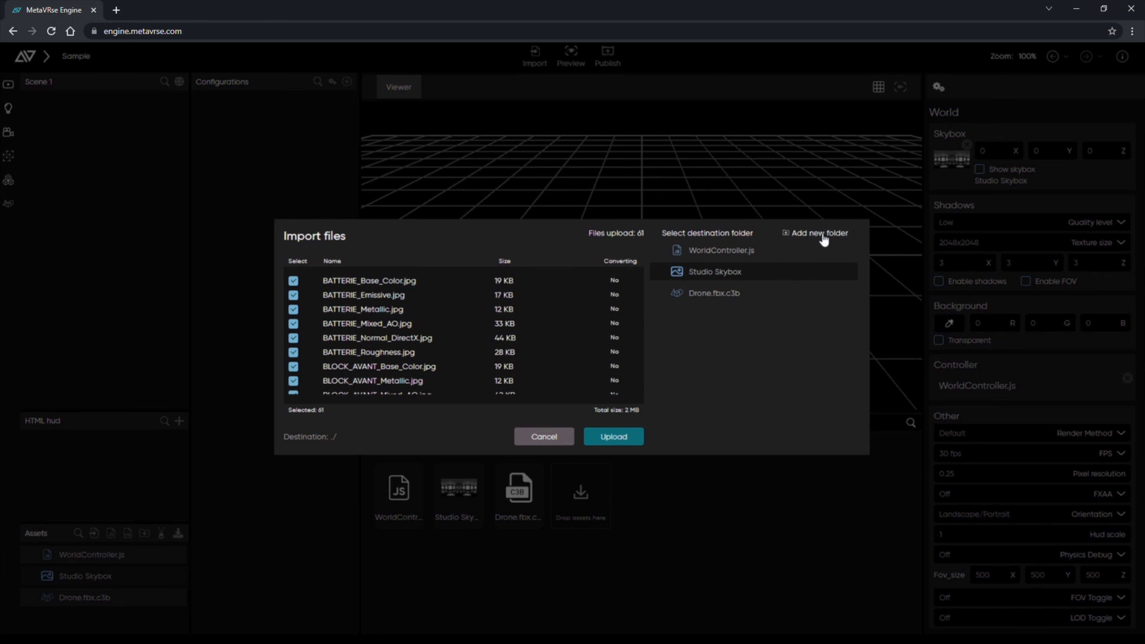
double_click(713, 312)
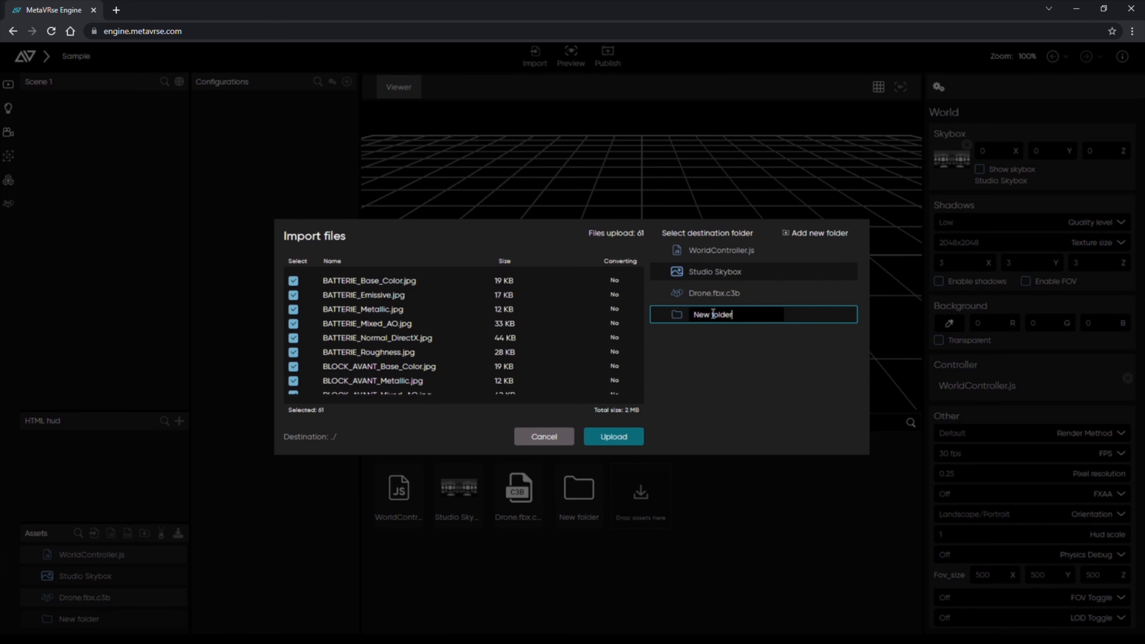
double_click(713, 313)
key("BackSpace")
key("BackSpace")
key("BackSpace")
key("BackSpace")
key("BackSpace")
type("Textures")
key("Return")
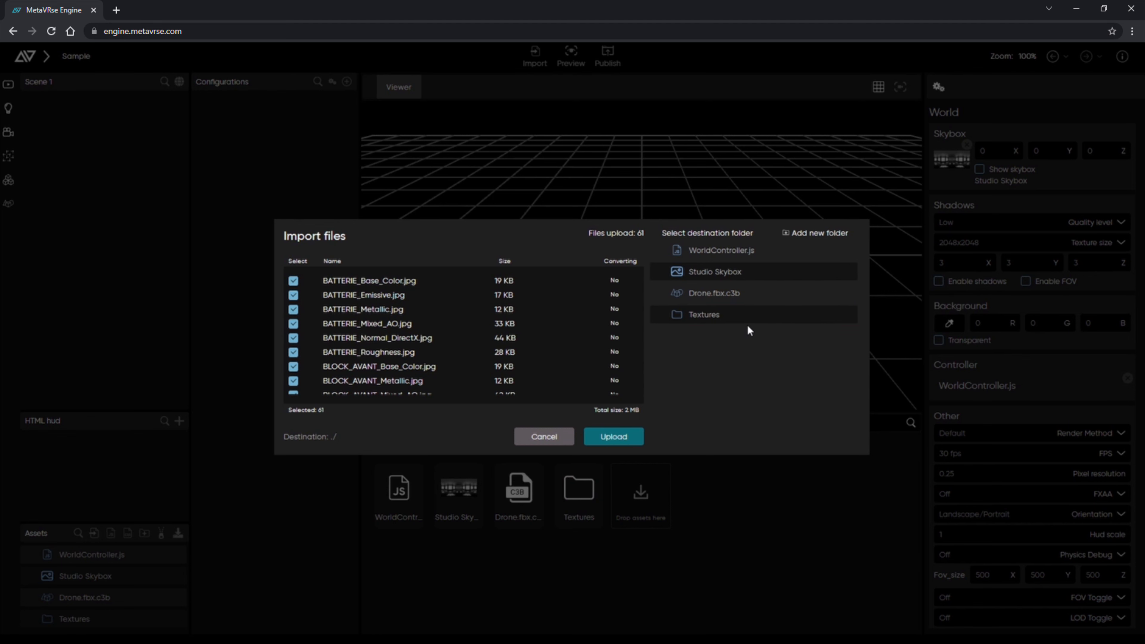
left_click(747, 312)
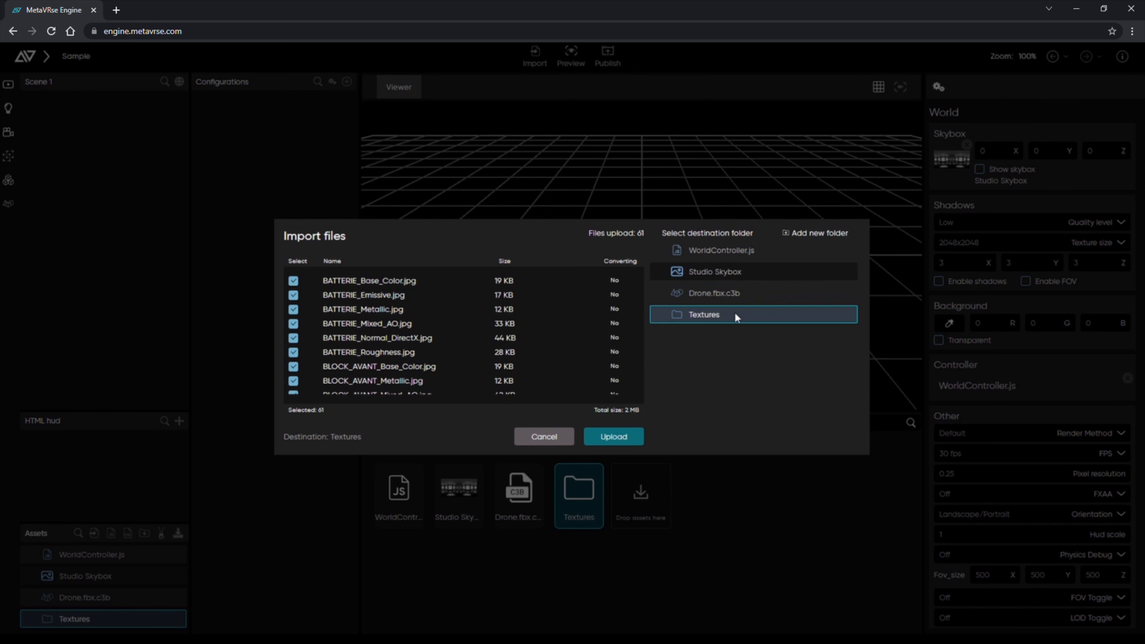
left_click(614, 437)
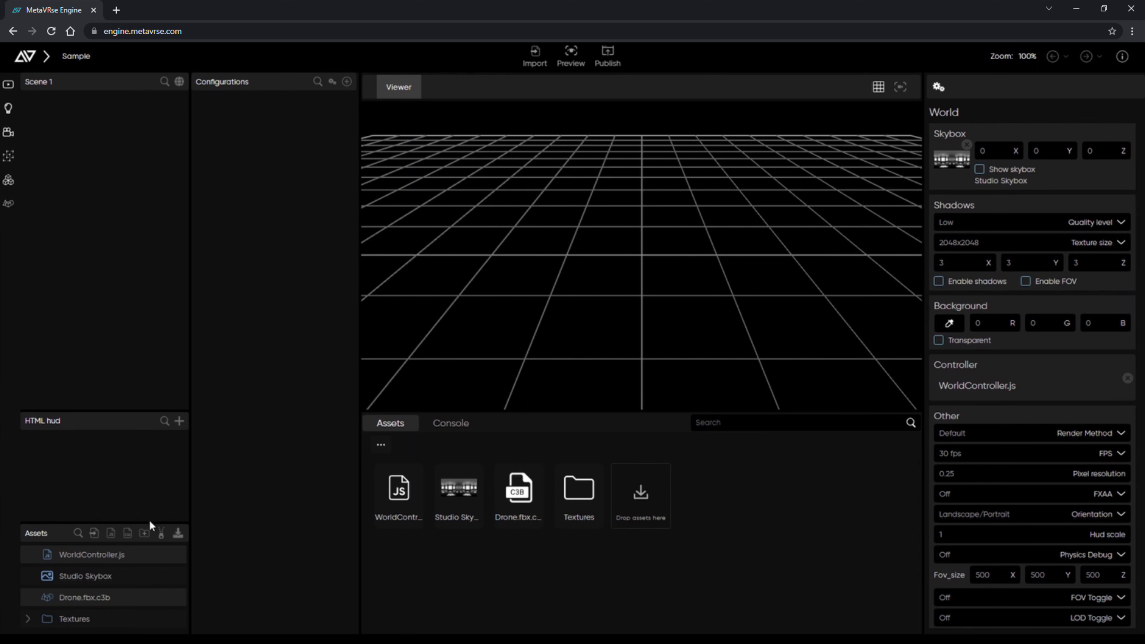
left_click_drag(148, 522, 136, 406)
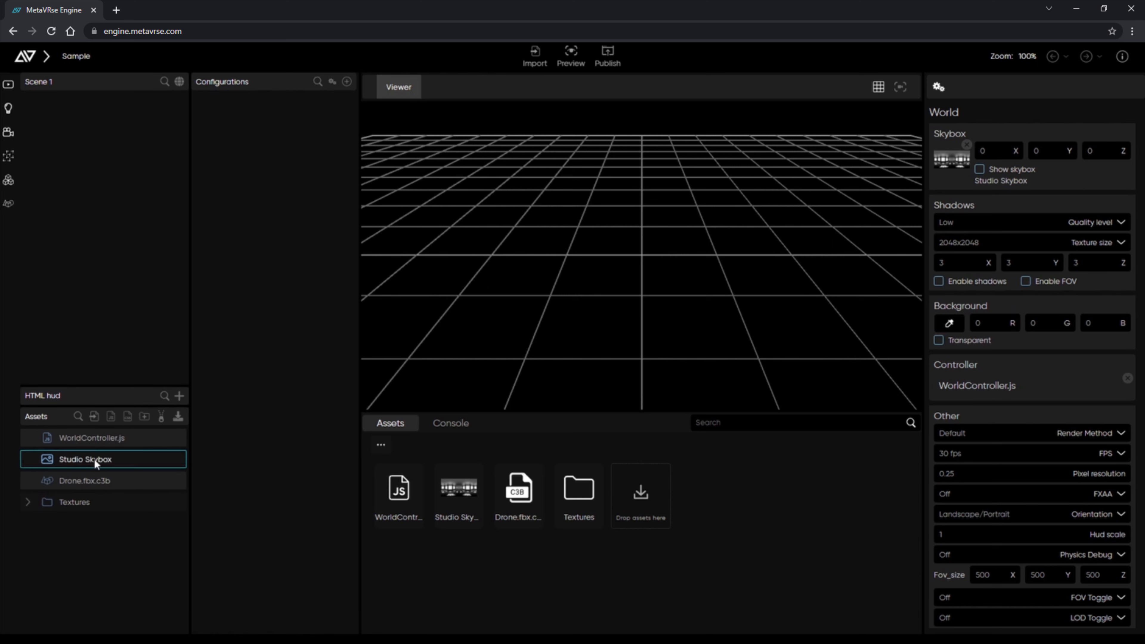
left_click(88, 481)
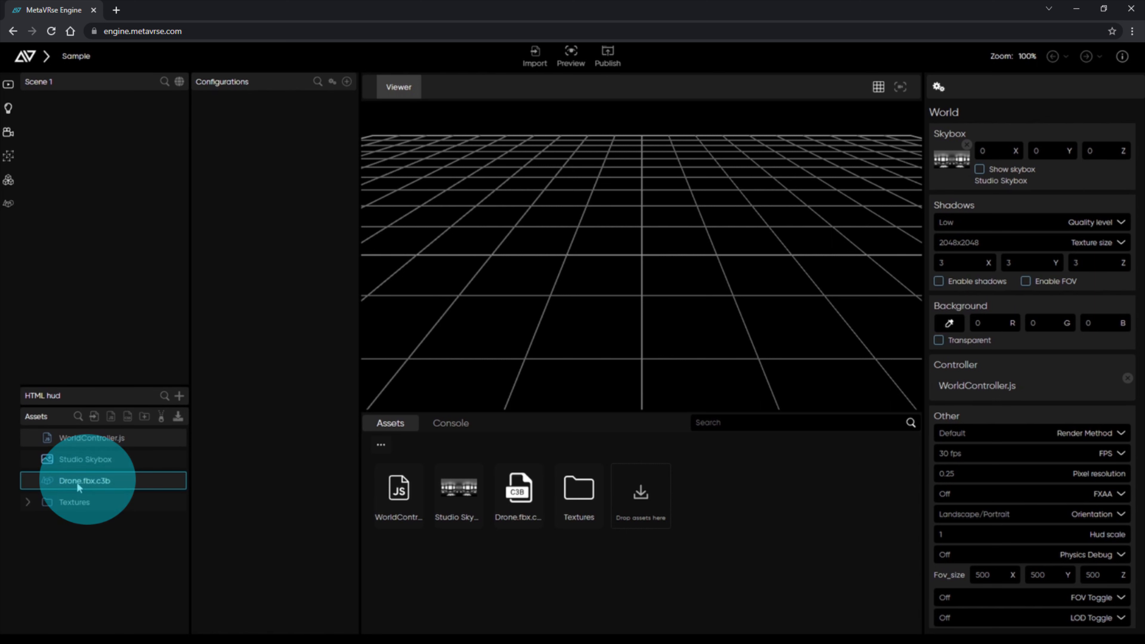
left_click_drag(92, 482, 137, 311)
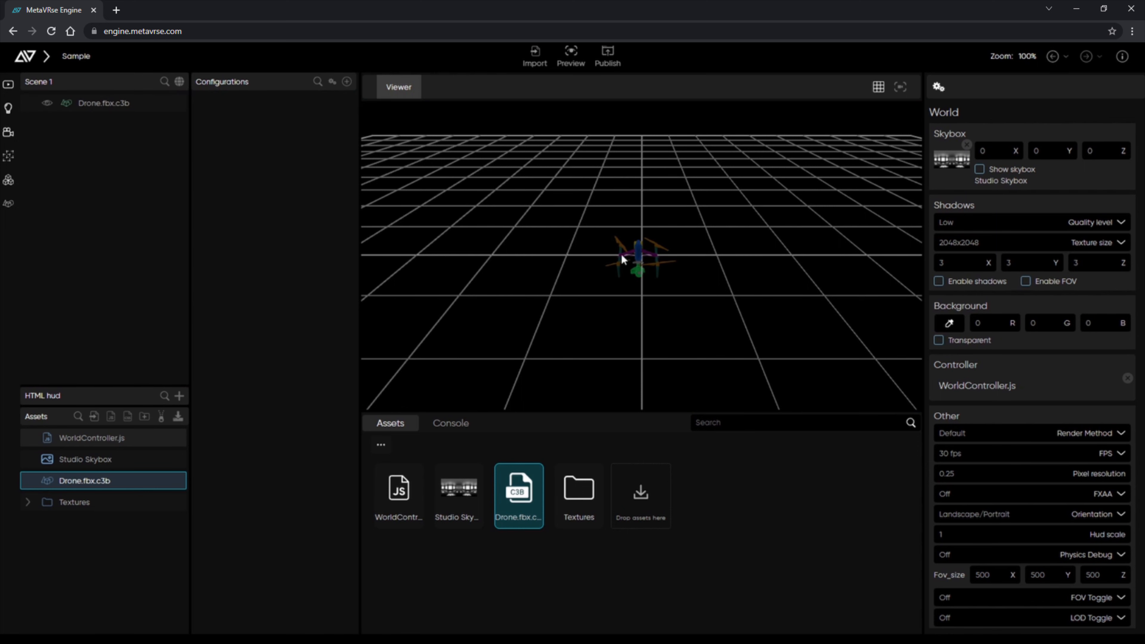
scroll(638, 262, "up", 5)
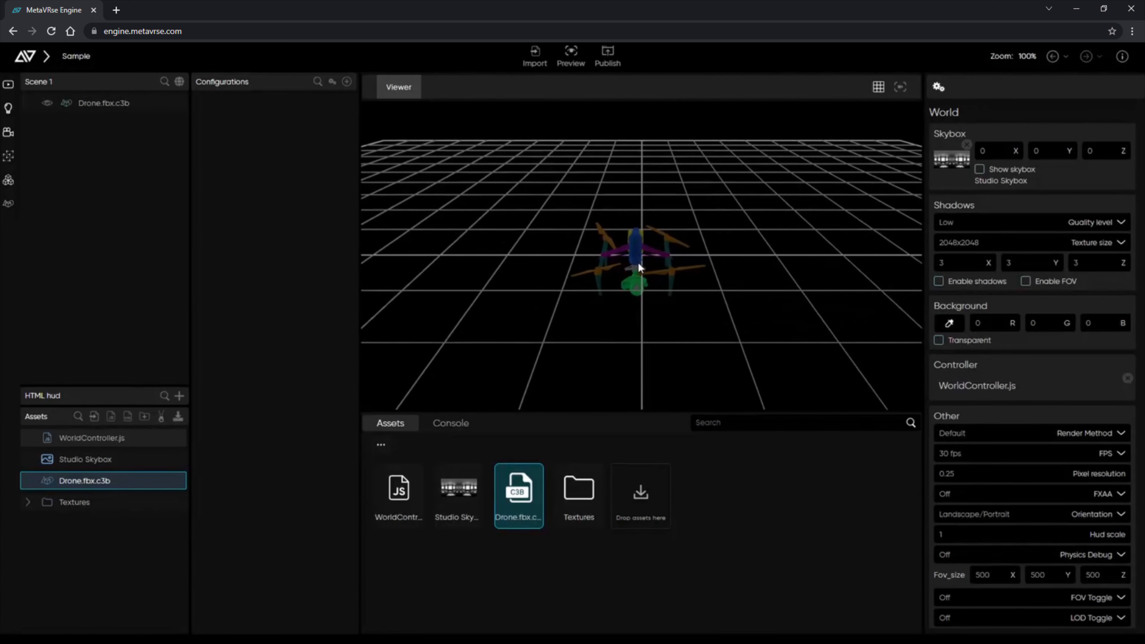
scroll(638, 262, "up", 2)
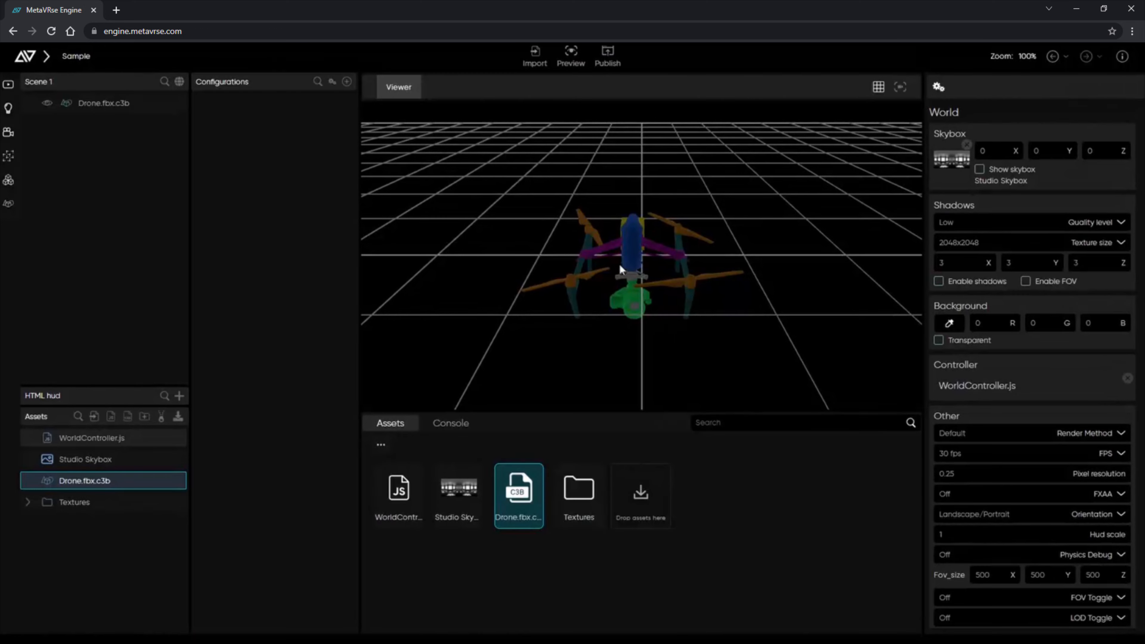
left_click_drag(527, 264, 902, 266)
left_click_drag(715, 278, 657, 286)
scroll(658, 286, "up", 5)
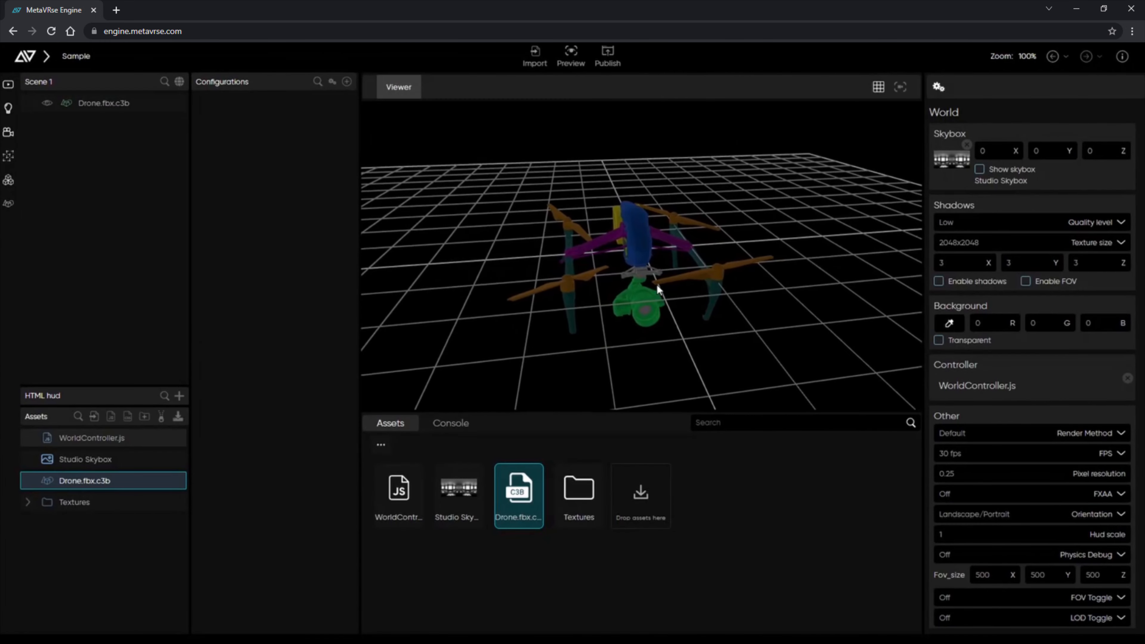
scroll(657, 283, "down", 5)
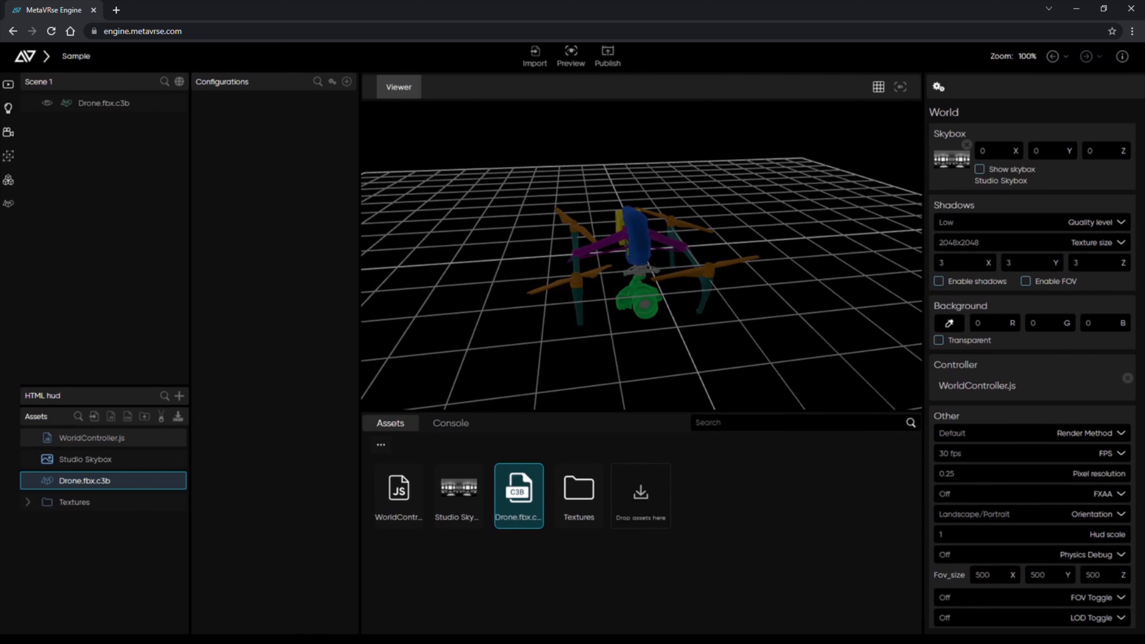
Use the gizmos to move the drone, scale it up to about 1.72, and rotate it.
left_click(639, 247)
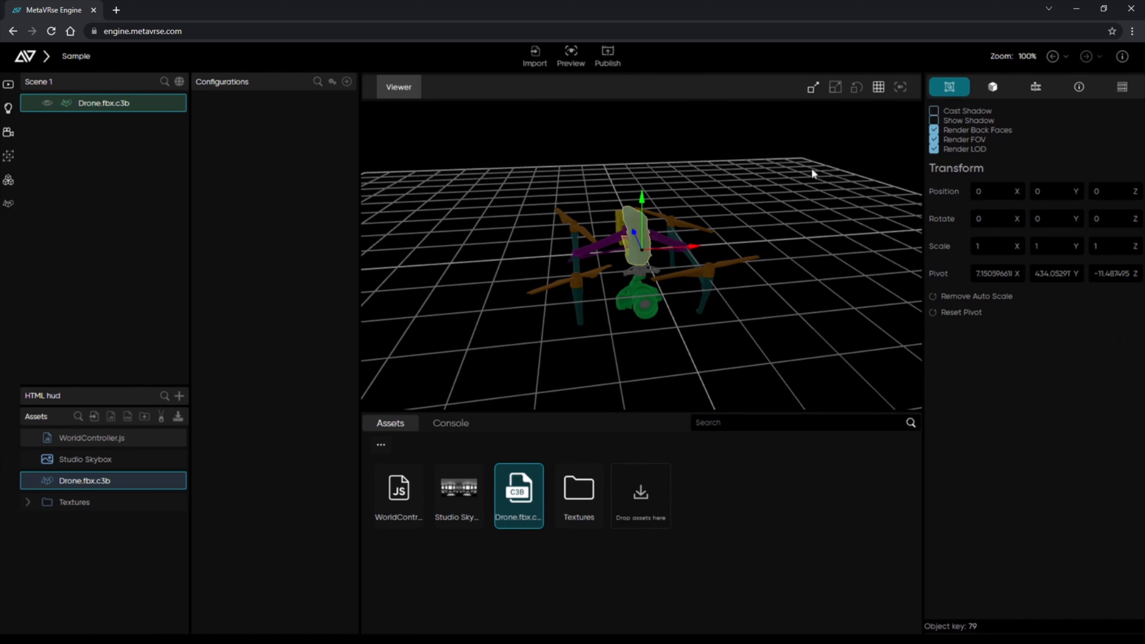
left_click(813, 88)
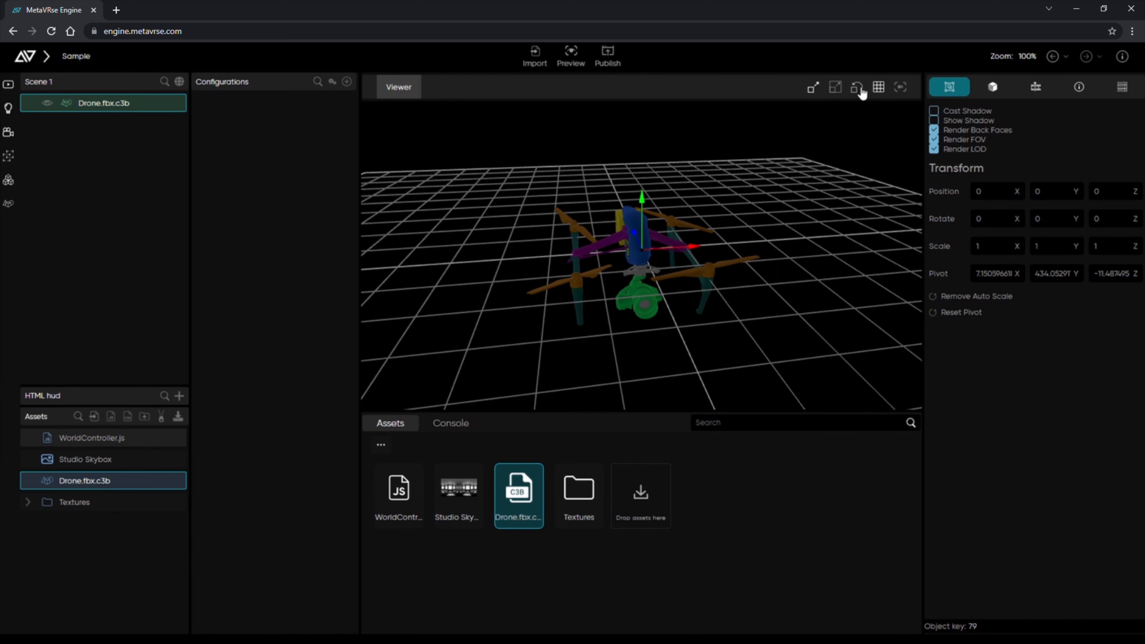
left_click_drag(648, 232, 766, 190)
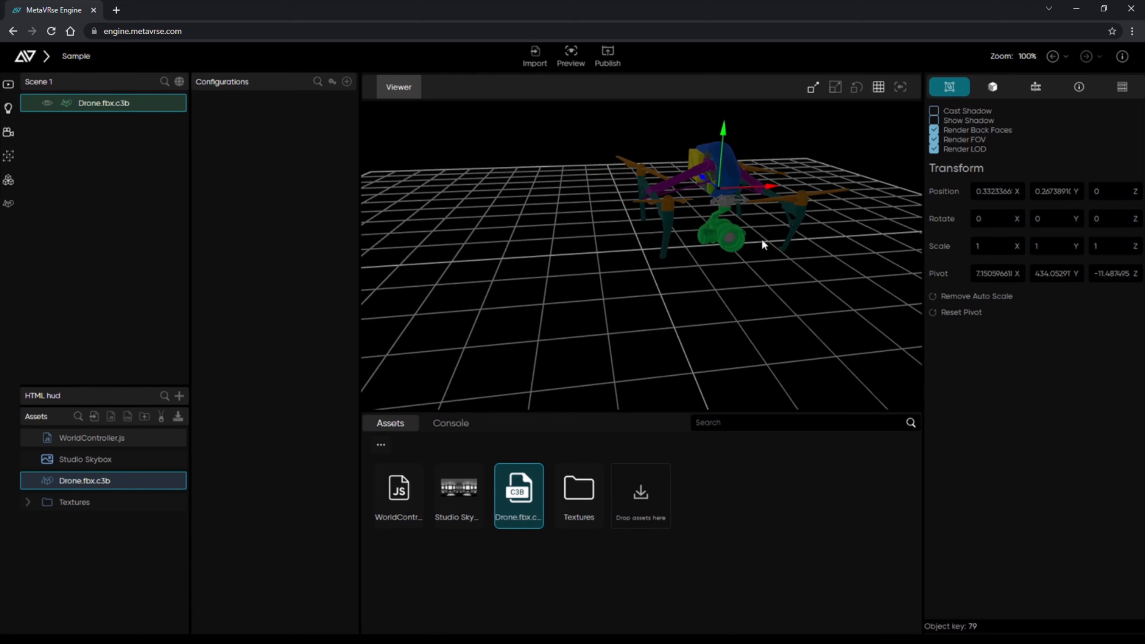
left_click_drag(761, 240, 798, 162)
left_click(835, 86)
left_click_drag(740, 205, 858, 272)
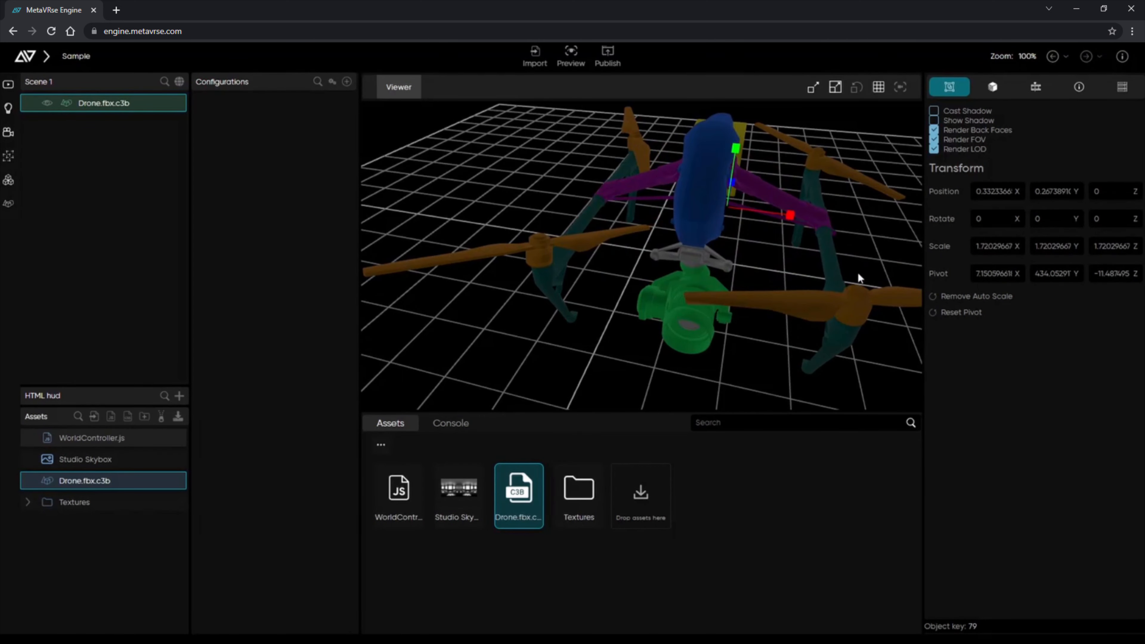
right_click_drag(858, 273, 790, 272)
left_click(856, 88)
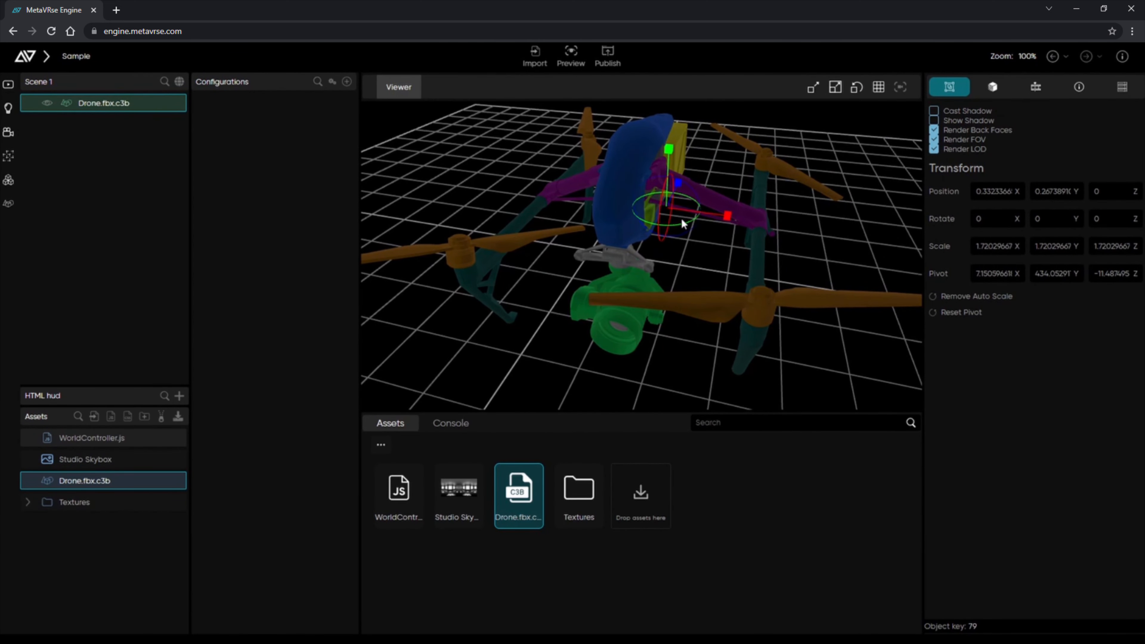
left_click_drag(681, 223, 686, 247)
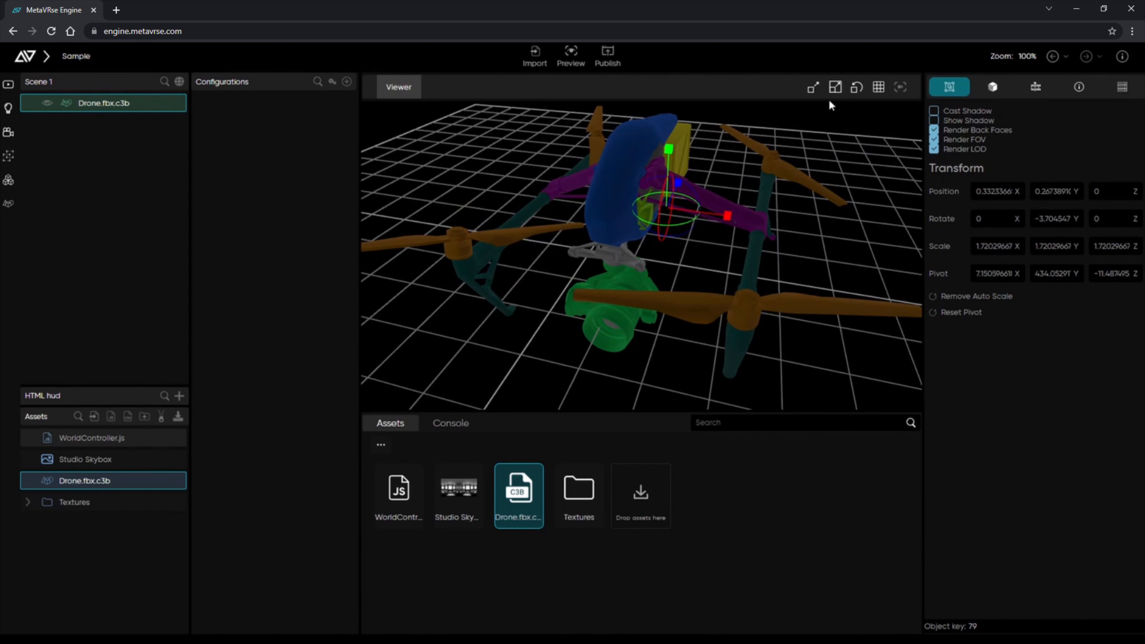
left_click(813, 87)
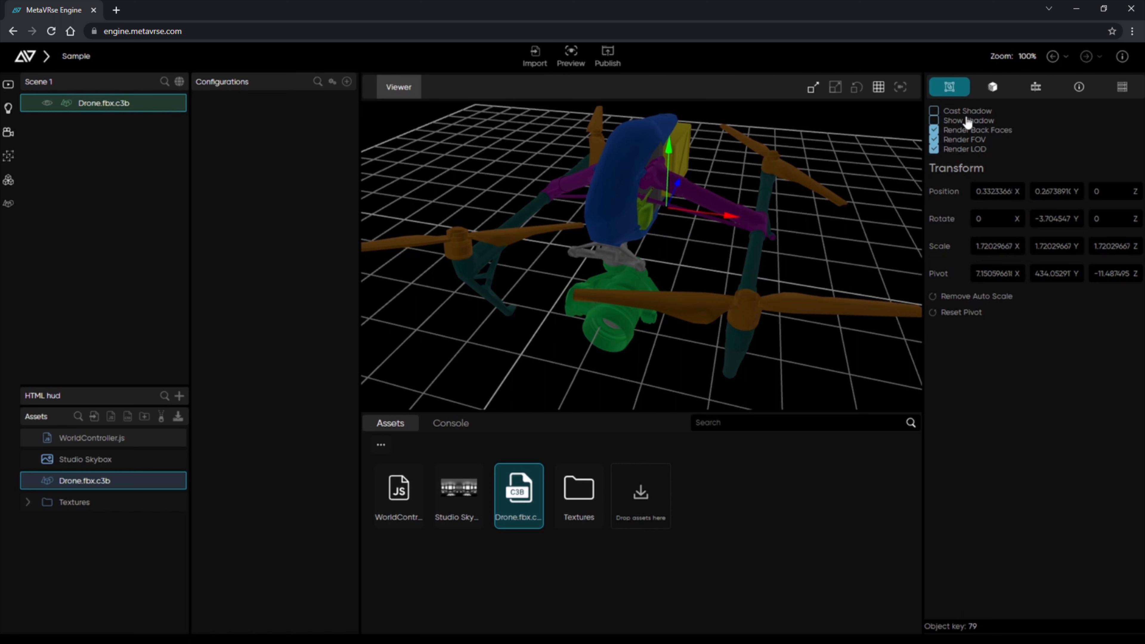
Adjust the drone's Transform Position and Rotate fields, entering -1 for Rotate X.
left_click(990, 192)
scroll(989, 193, "down", 2)
scroll(989, 193, "up", 2)
left_click(1052, 192)
scroll(1052, 191, "down", 1)
scroll(1052, 191, "up", 1)
scroll(1052, 191, "down", 2)
scroll(1052, 191, "up", 2)
left_click(1052, 219)
scroll(1053, 218, "up", 1)
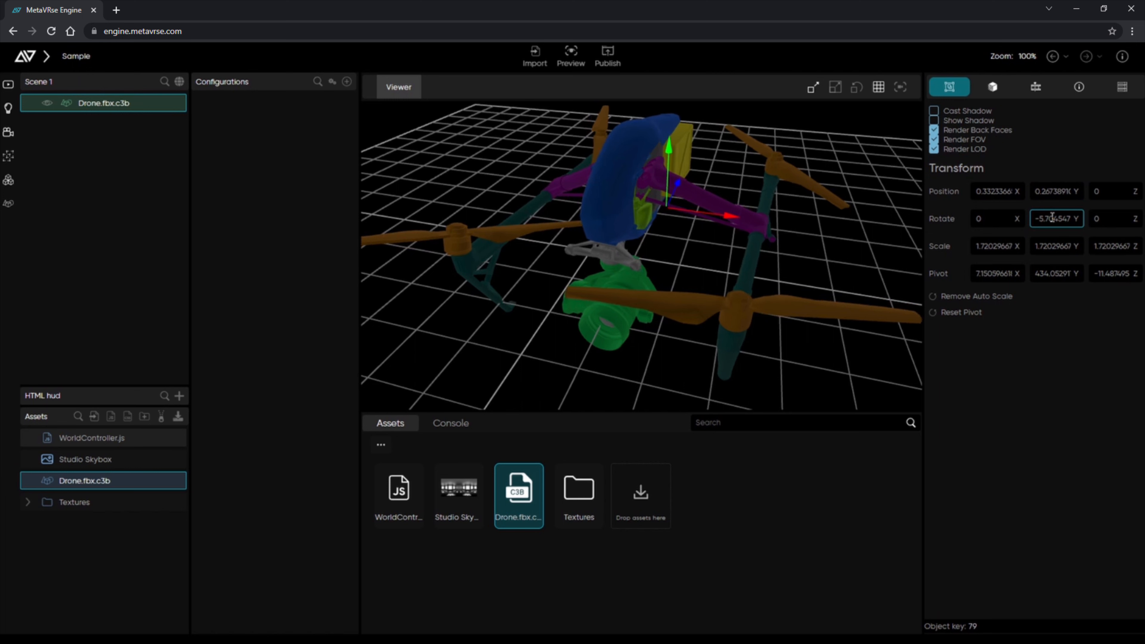
left_click(1005, 220)
type("-1")
scroll(1005, 220, "down", 4)
Set the drone's Position X and Y and Rotate Y to 0 in the Transform panel.
left_click(995, 190)
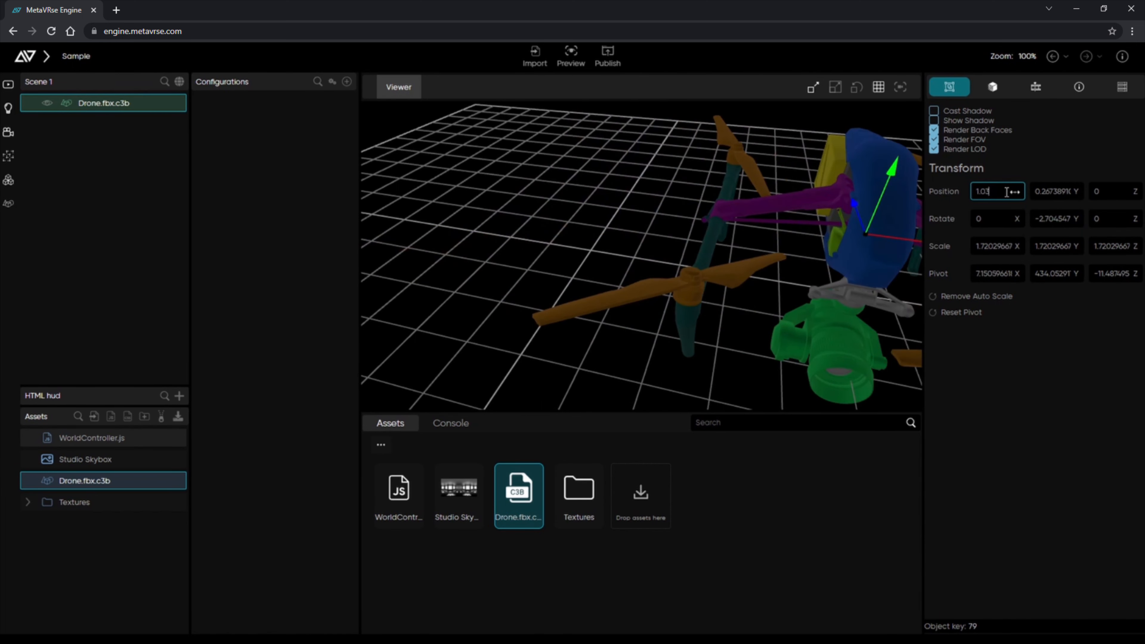
double_click(998, 193)
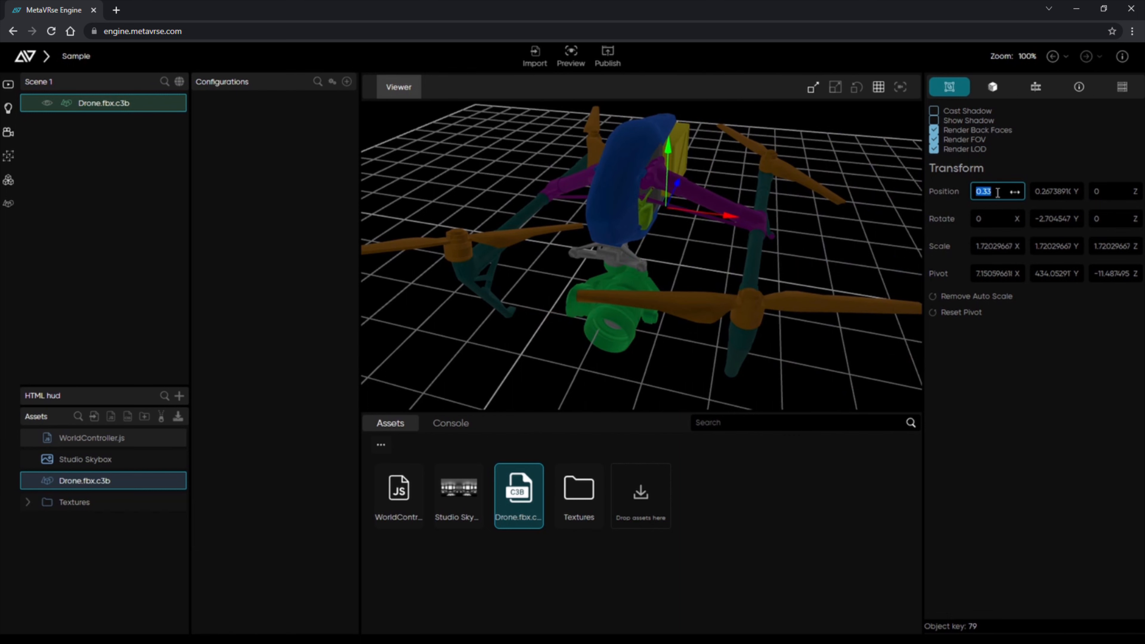
type("0")
key("Tab")
type("0")
key("Tab")
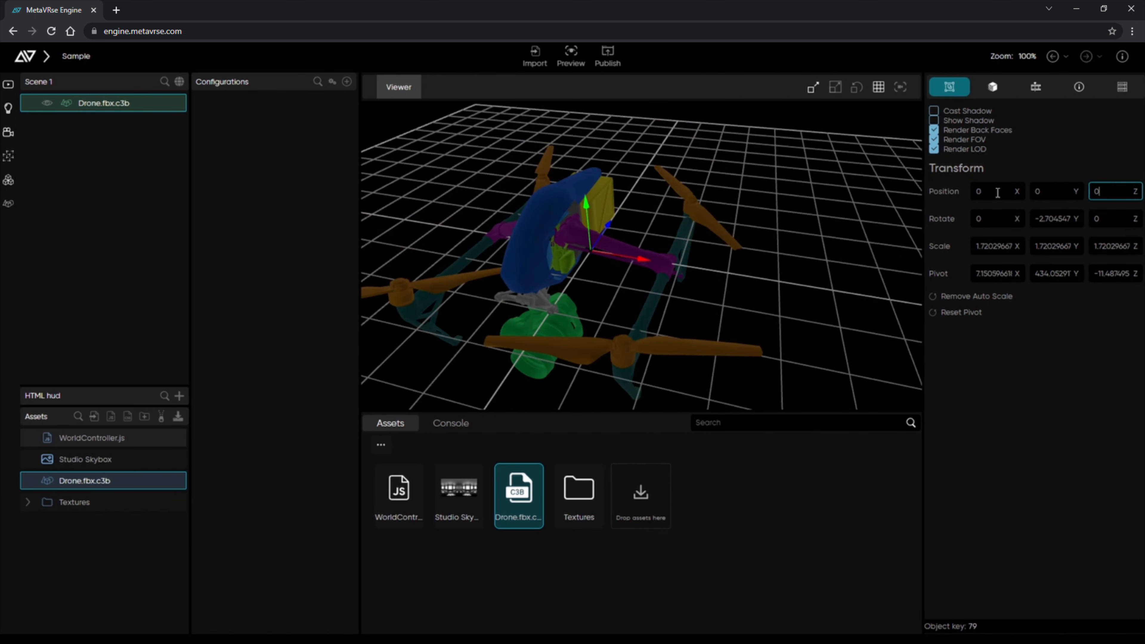
double_click(1072, 214)
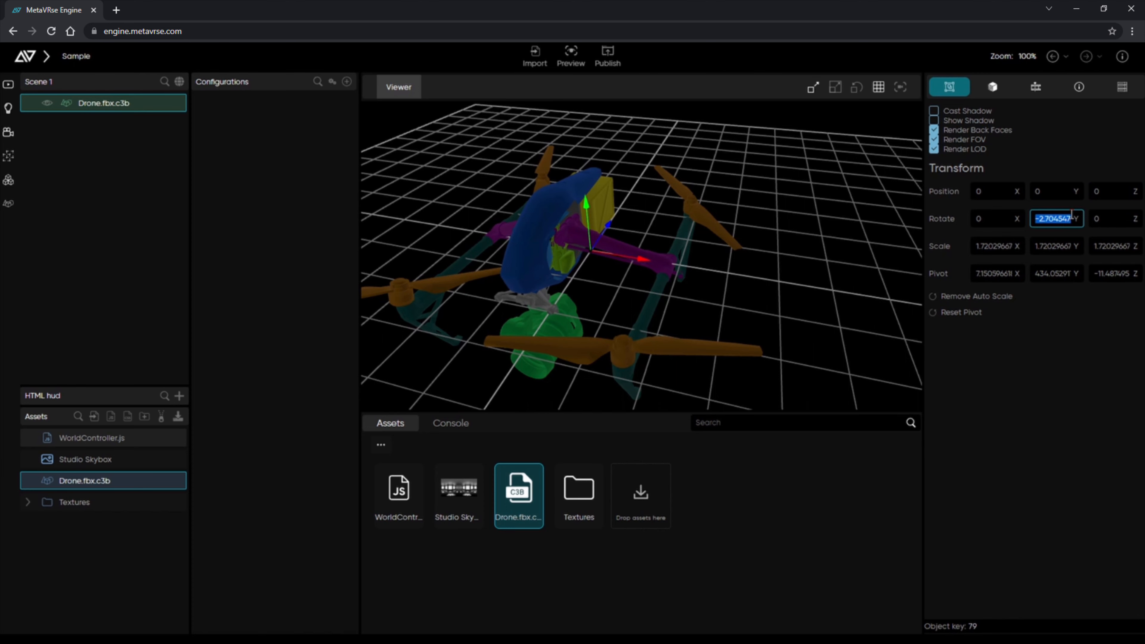
type("0")
left_click(1065, 376)
scroll(605, 309, "down", 2)
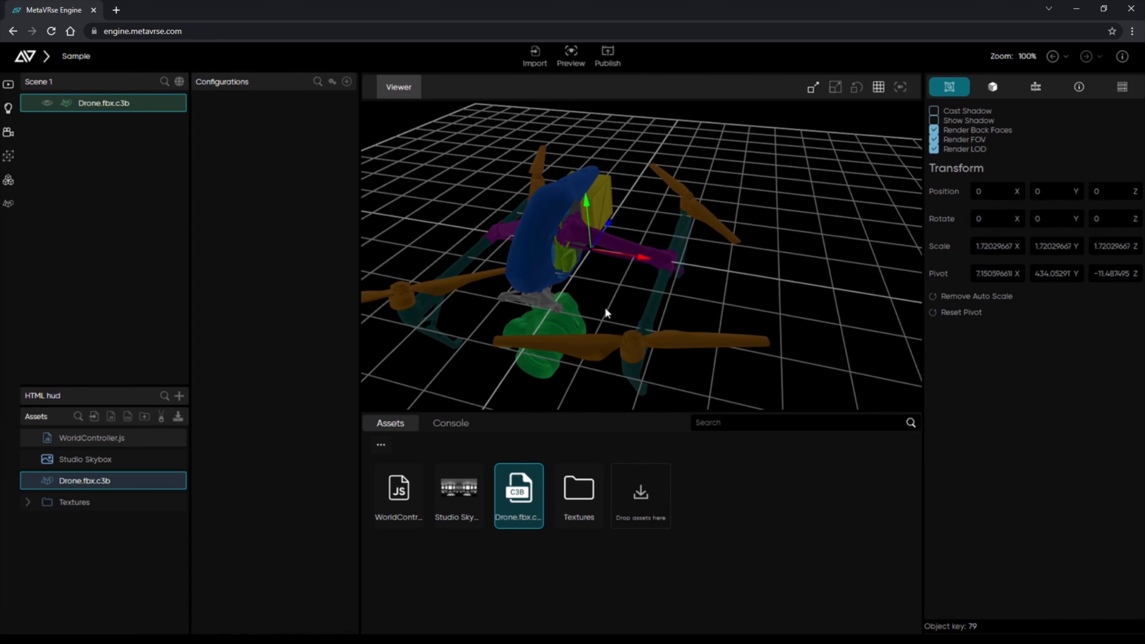
middle_click_drag(606, 309, 668, 287)
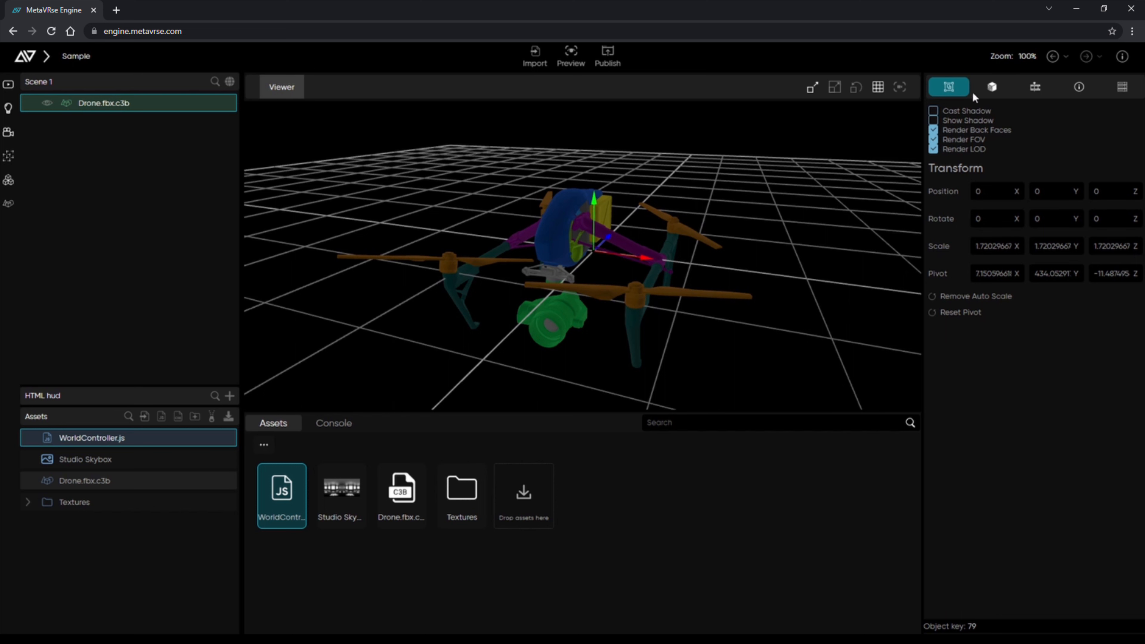
In the mesh inspector, browse Meshes, Groups and Materials, then select the COQUE material.
left_click(992, 90)
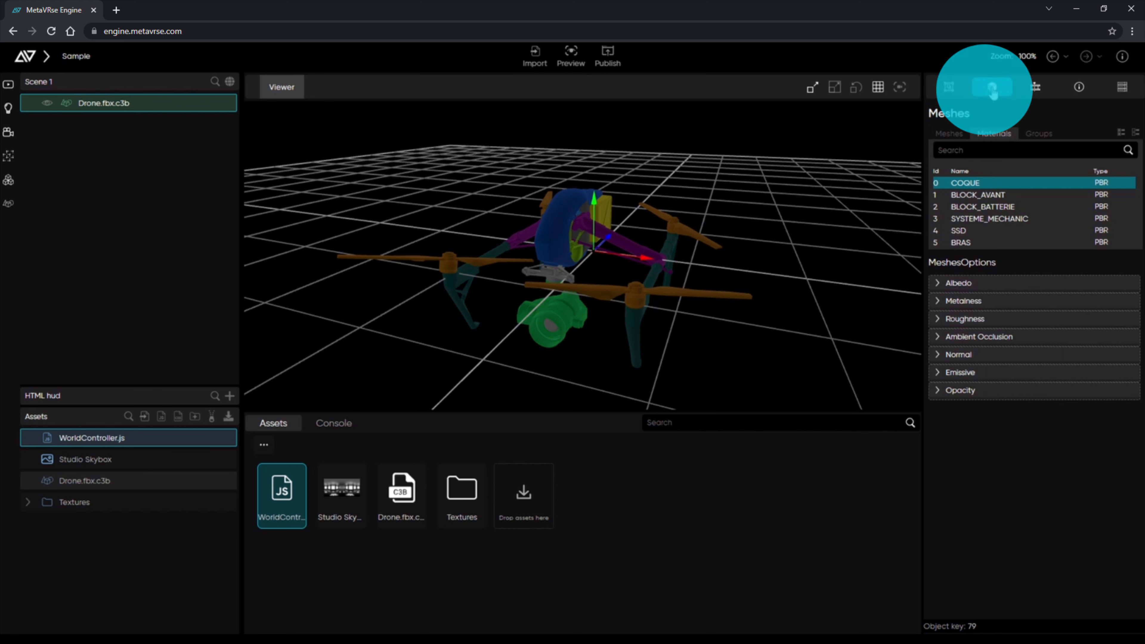
left_click(951, 136)
left_click(998, 136)
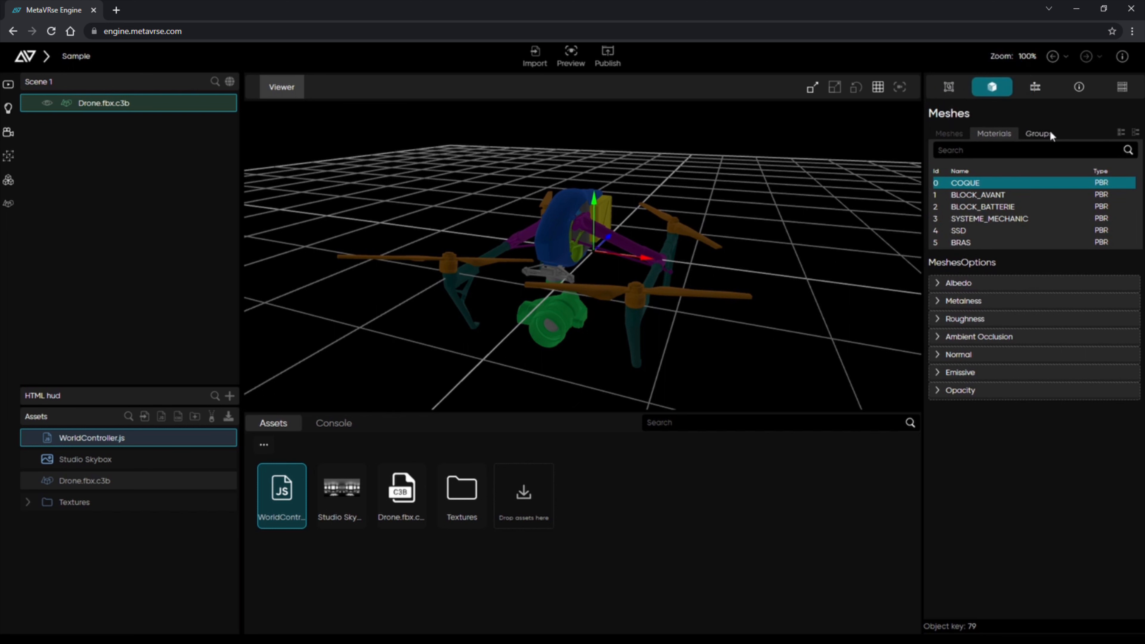
left_click(1051, 135)
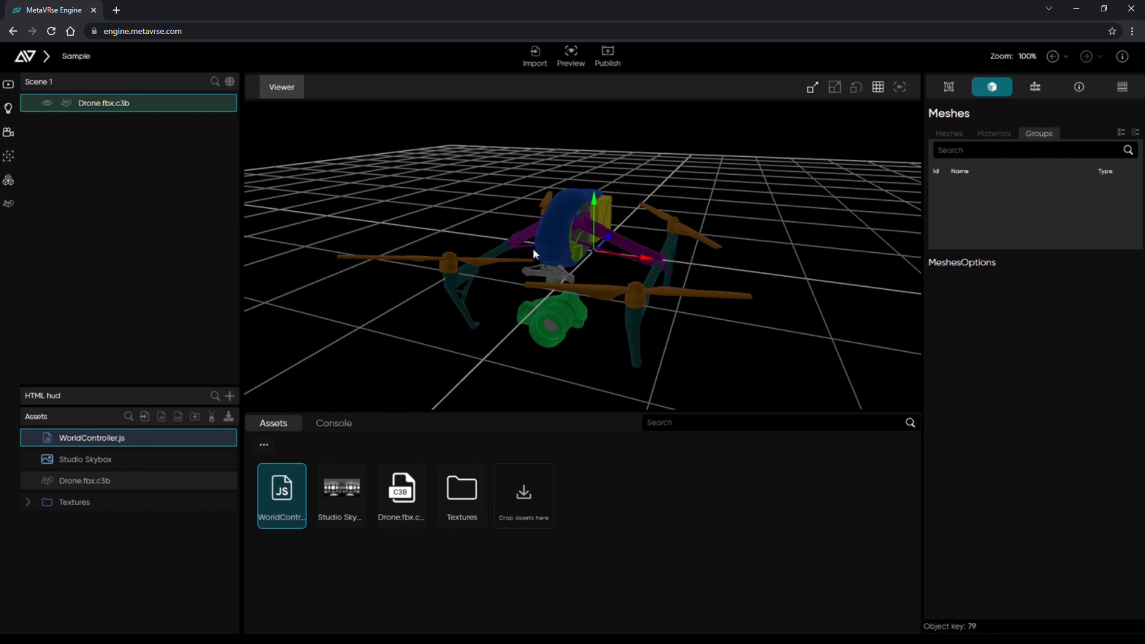
left_click(950, 133)
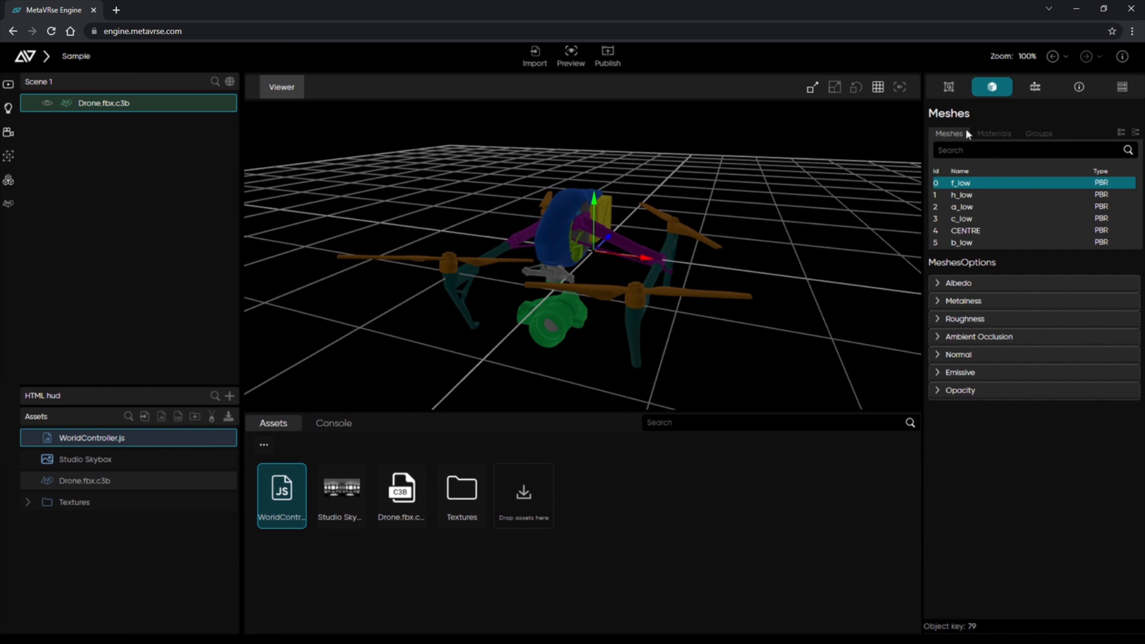
left_click(998, 137)
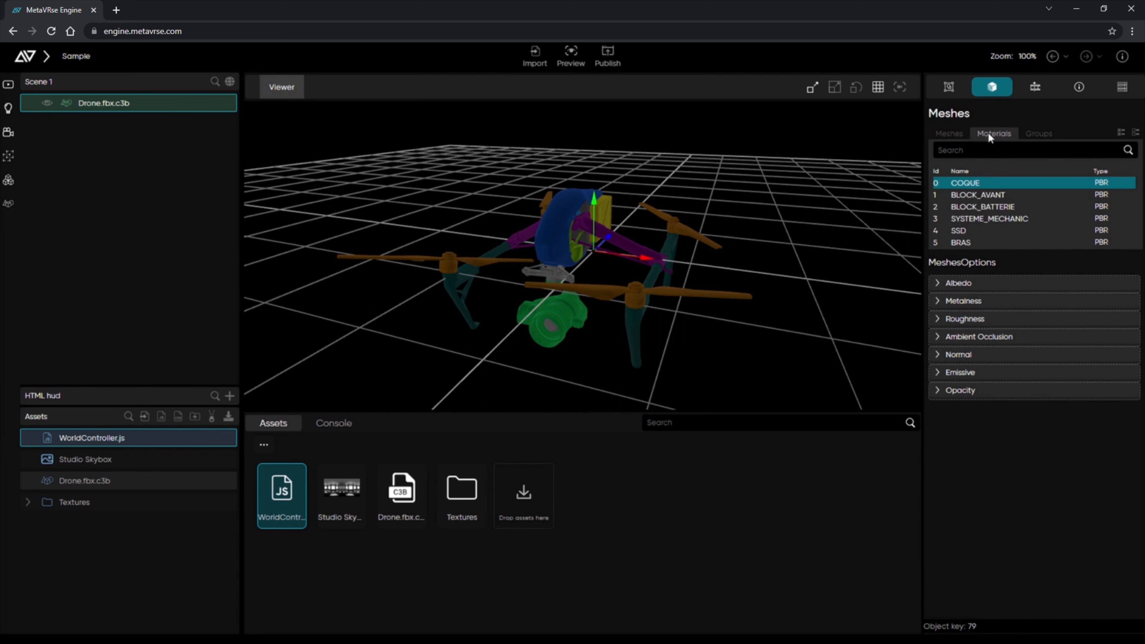
left_click(964, 189)
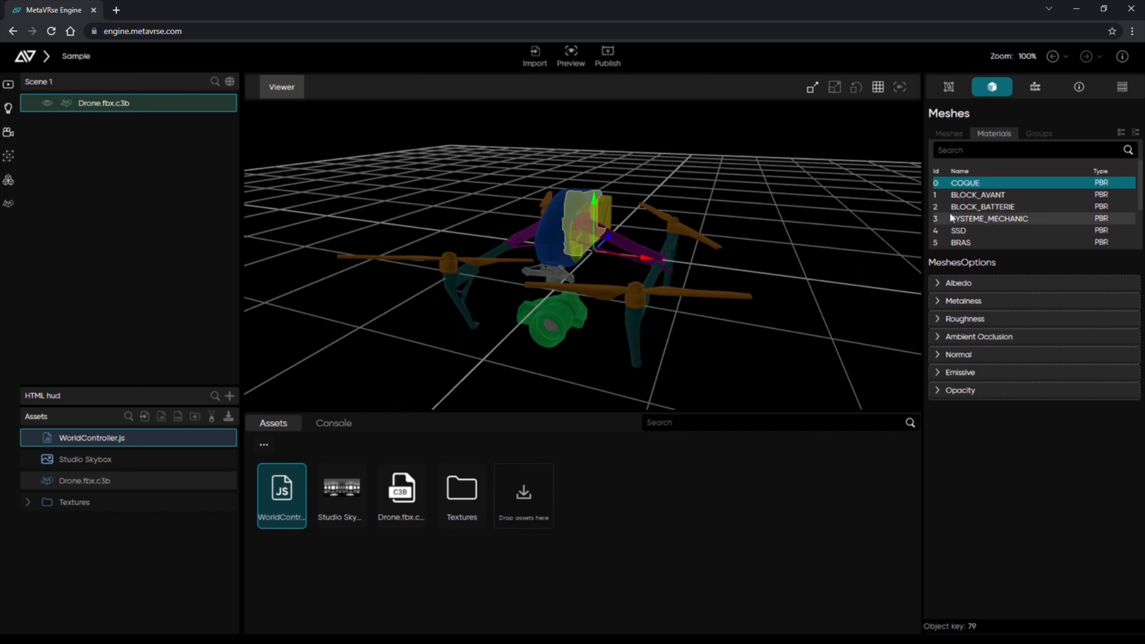
Give the BATTERIE material BATTERIE_Base_Color.jpg as albedo and BATTERIE_Emissive.jpg from Textures.
left_click(28, 501)
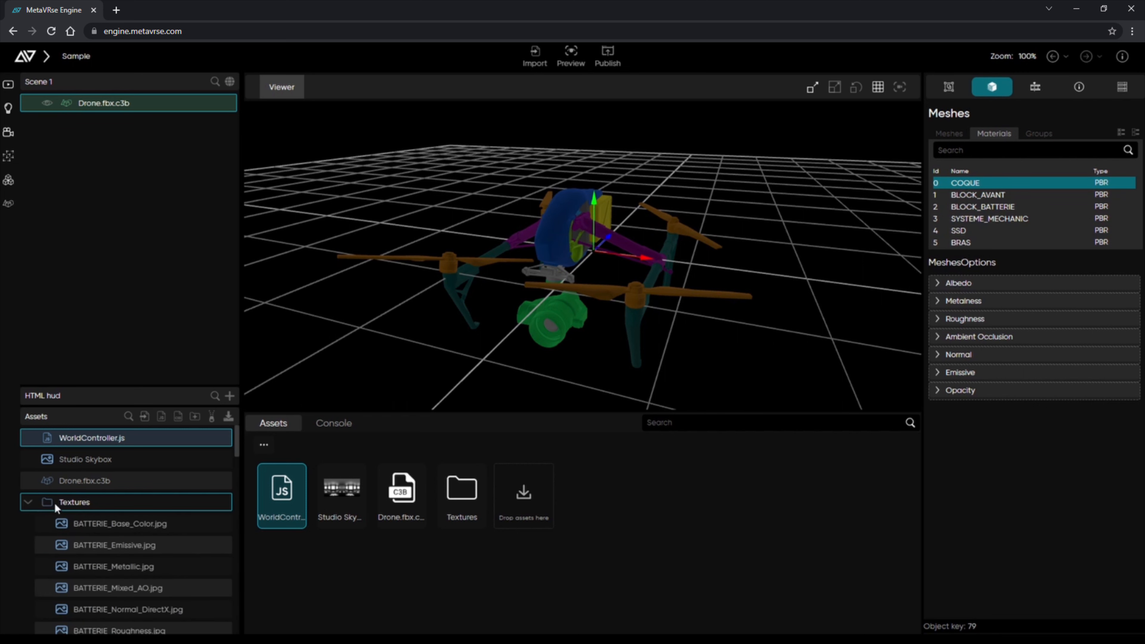
scroll(32, 501, "down", 2)
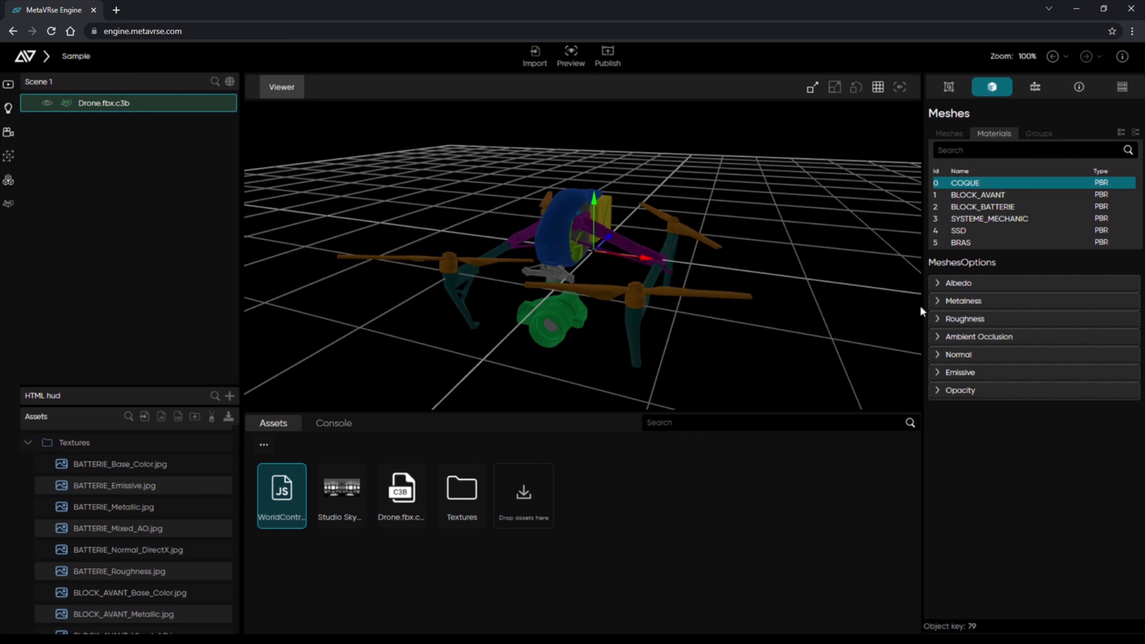
scroll(1101, 206, "down", 1)
scroll(1092, 208, "down", 2)
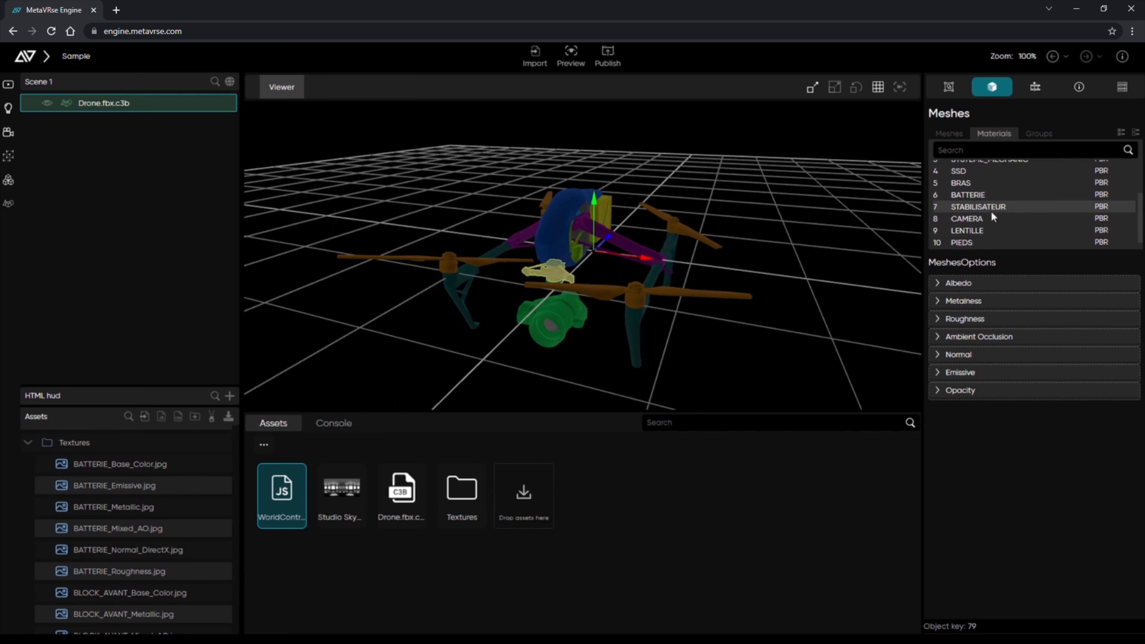
left_click(982, 199)
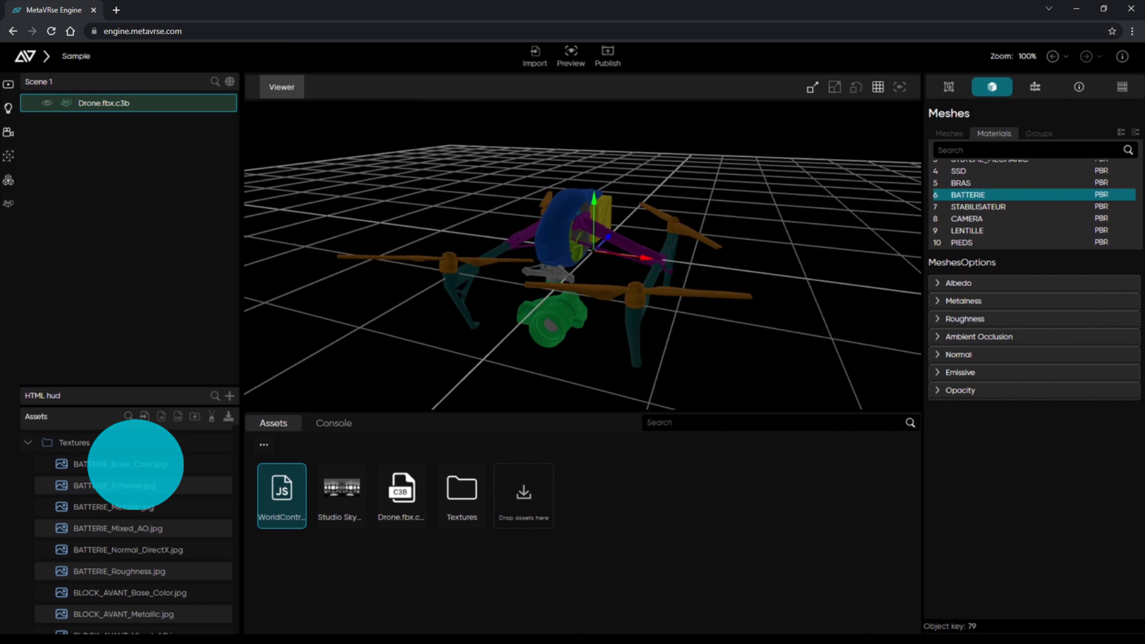
left_click_drag(73, 470, 970, 287)
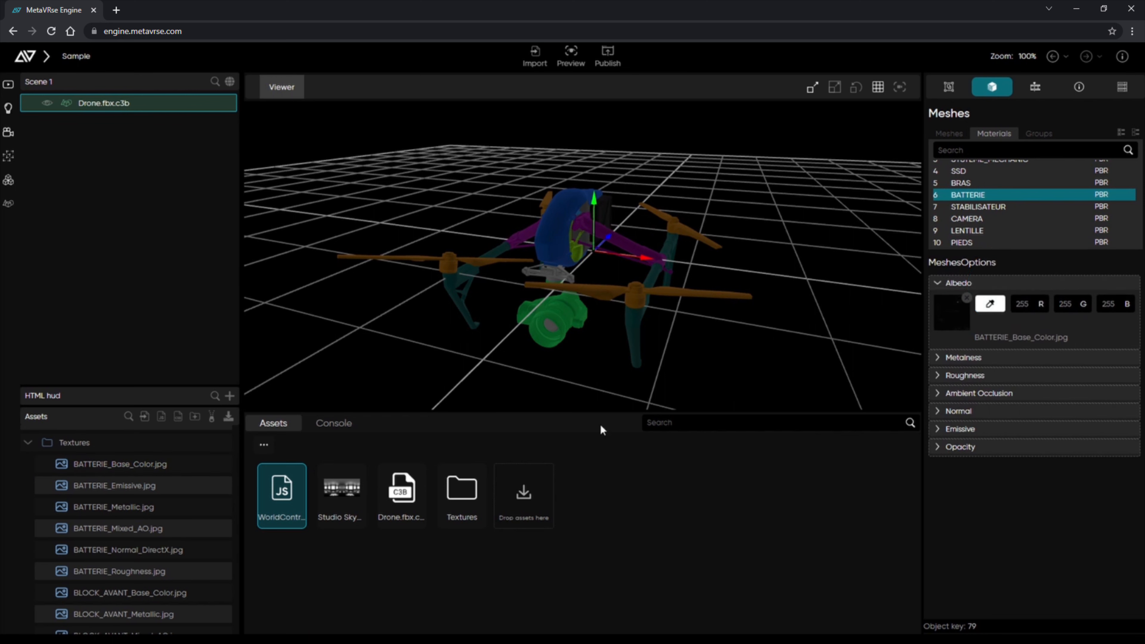
left_click_drag(150, 487, 951, 430)
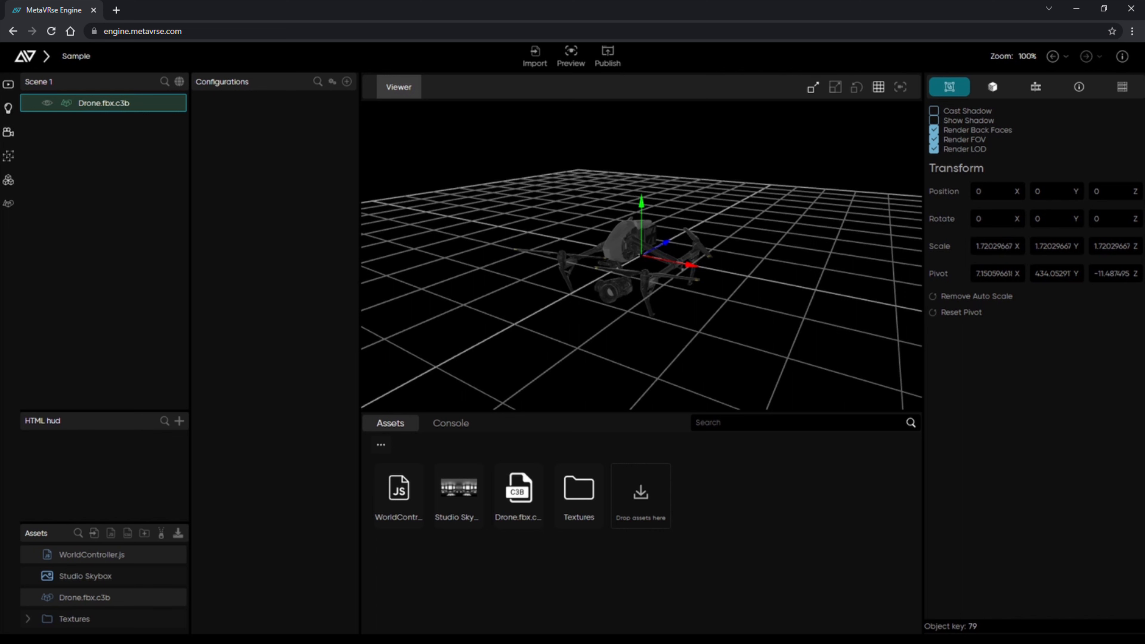
Add a new light and move it beside the drone, lowered to about 0.668 height.
left_click(8, 108)
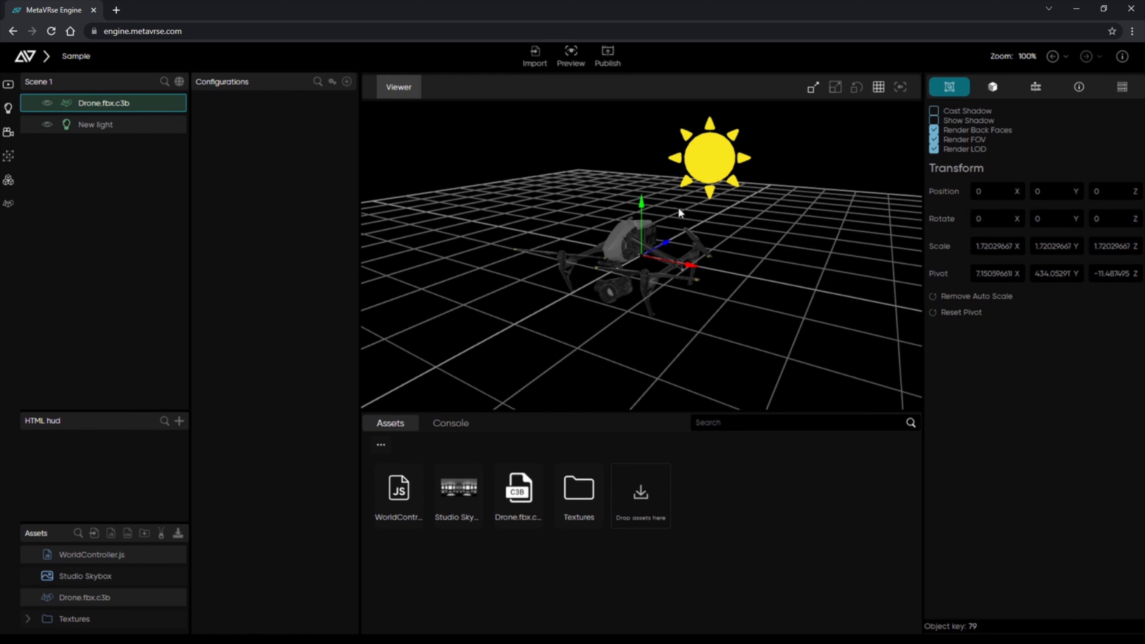
left_click_drag(702, 220, 795, 175)
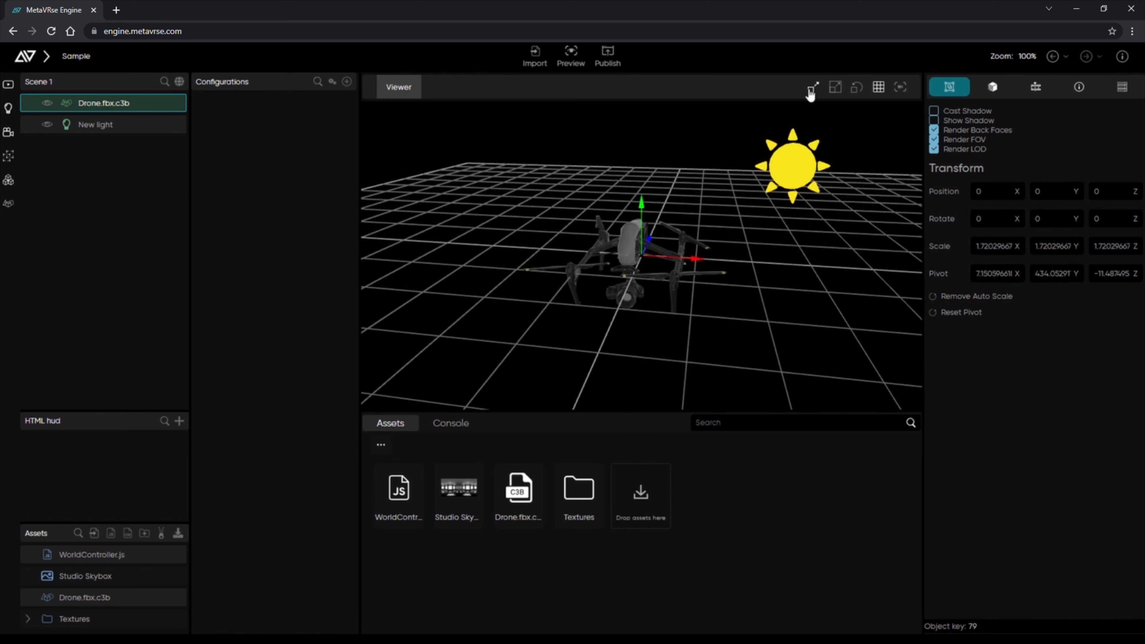
left_click(802, 172)
left_click_drag(857, 167, 807, 173)
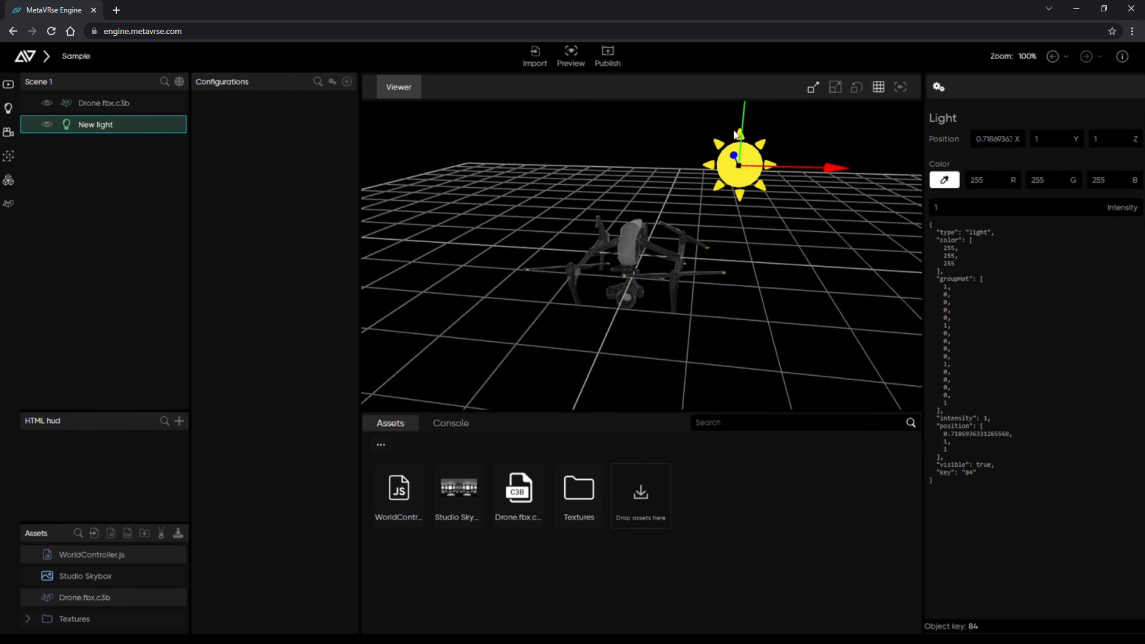
left_click_drag(742, 110, 740, 168)
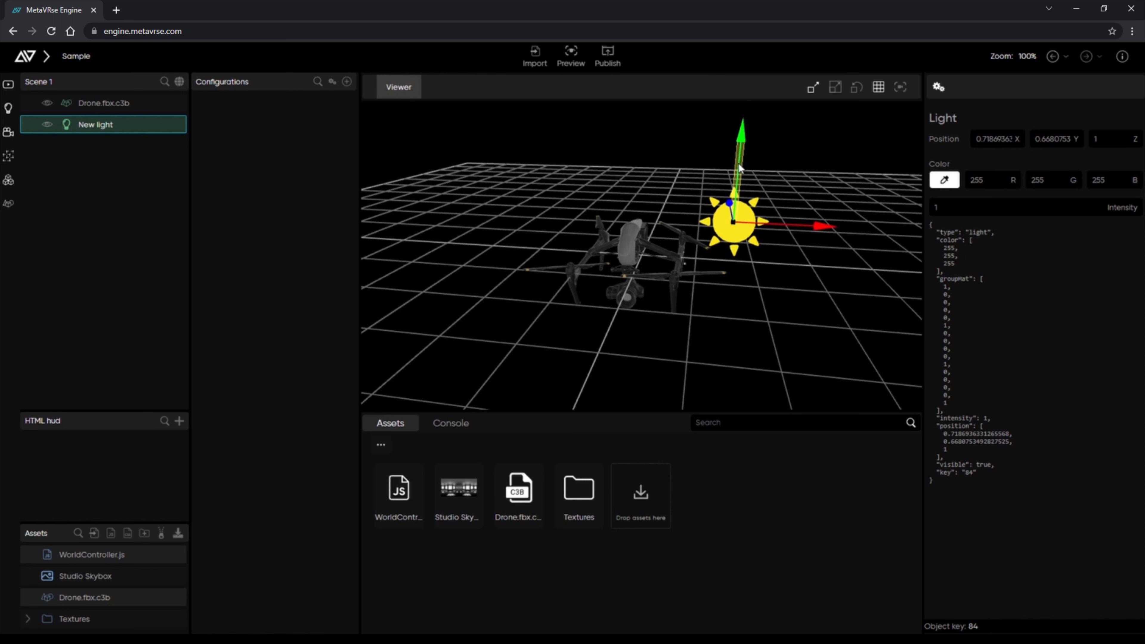
left_click(1001, 139)
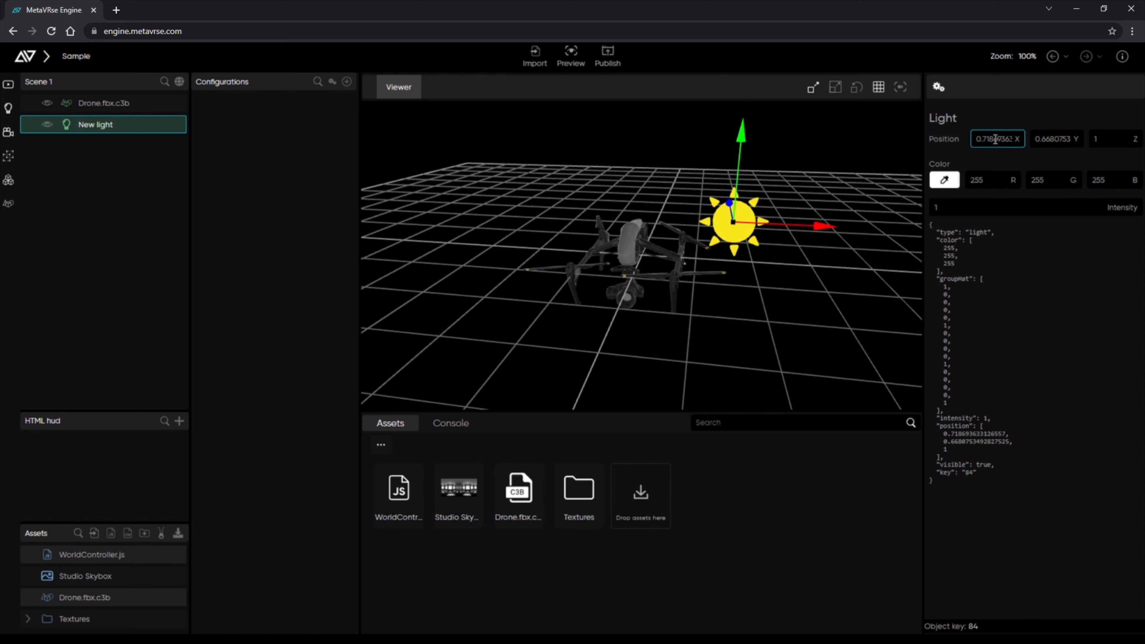
Adjust the light's colour and raise its intensity to 6.7.
left_click(944, 180)
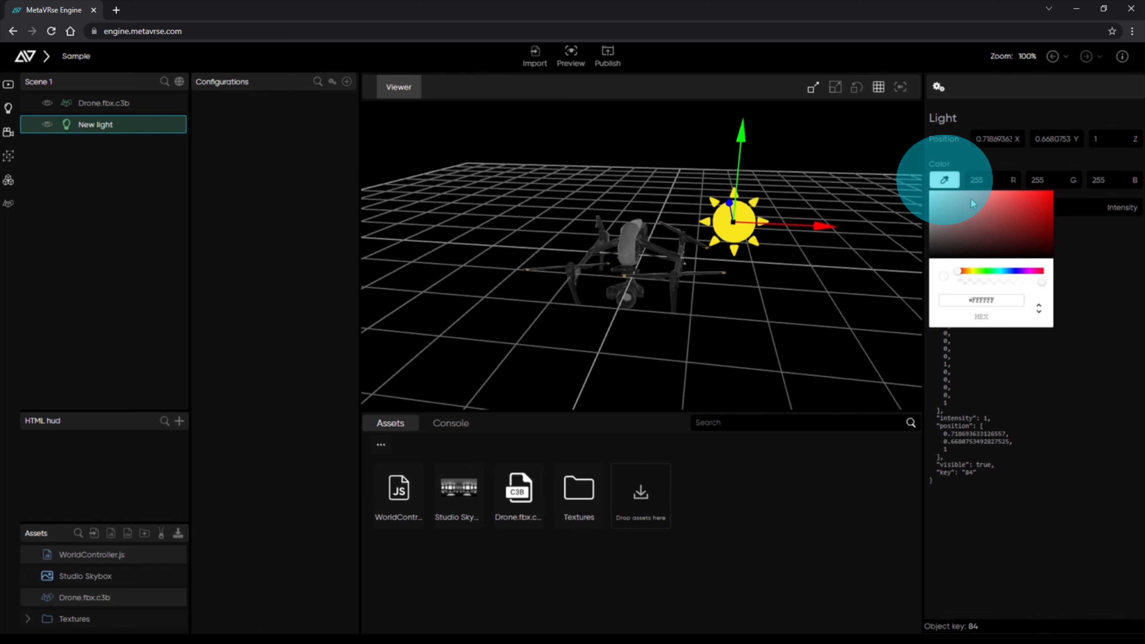
left_click_drag(971, 199, 916, 190)
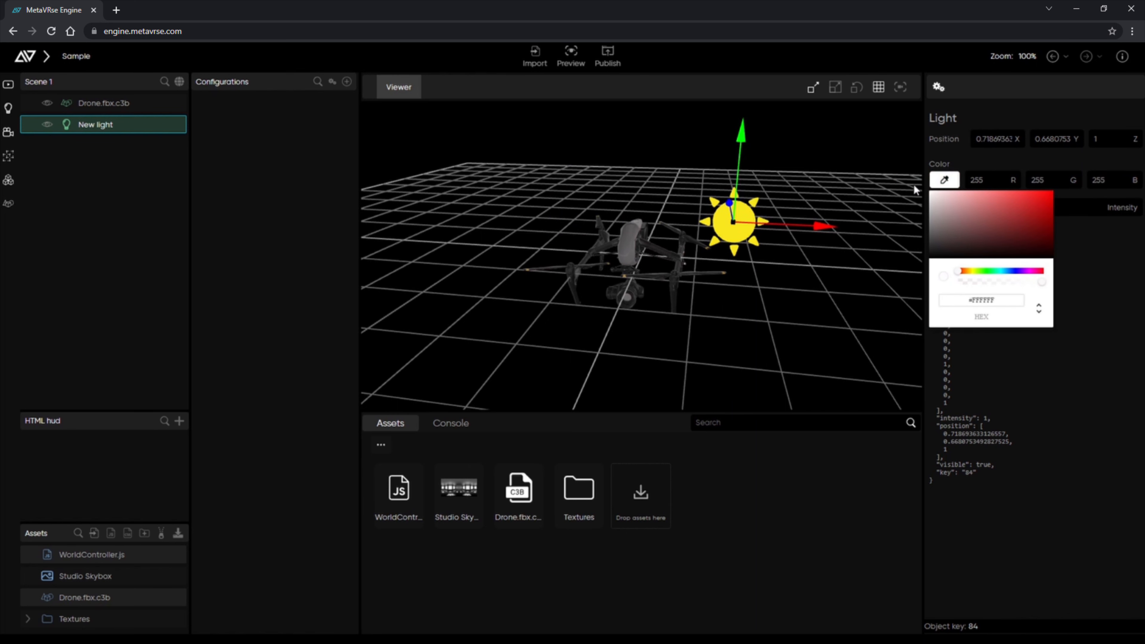
left_click(1075, 258)
left_click(974, 202)
type("2.6")
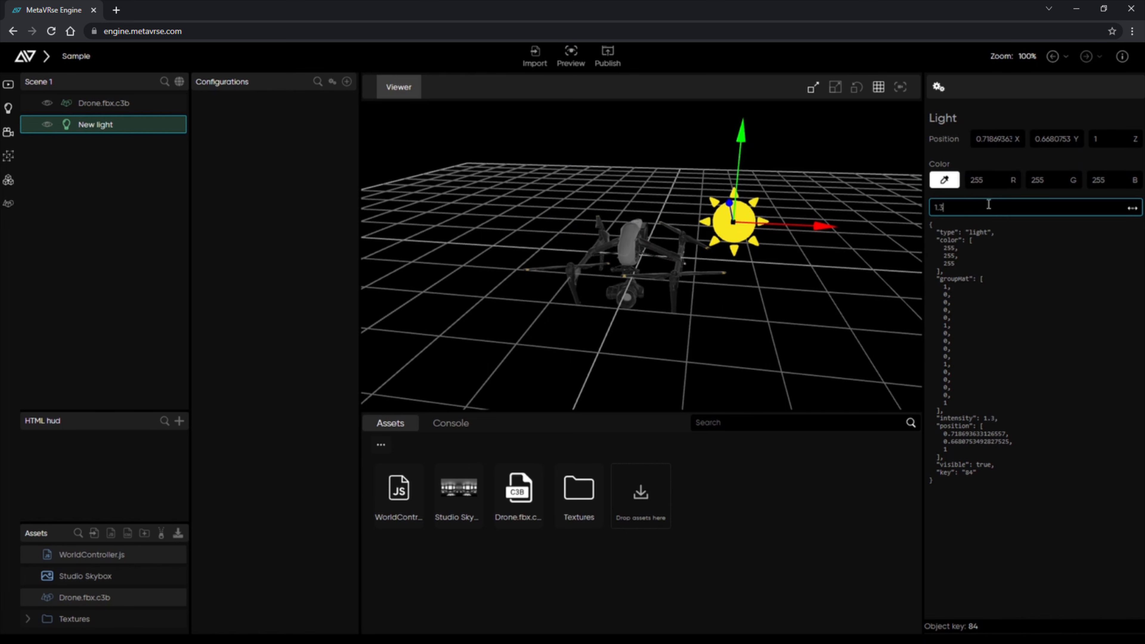
mouse_move(1004, 206)
left_mouse_down()
mouse_move(1030, 206)
mouse_move(1009, 206)
left_mouse_up()
scroll(650, 263, "up", 10)
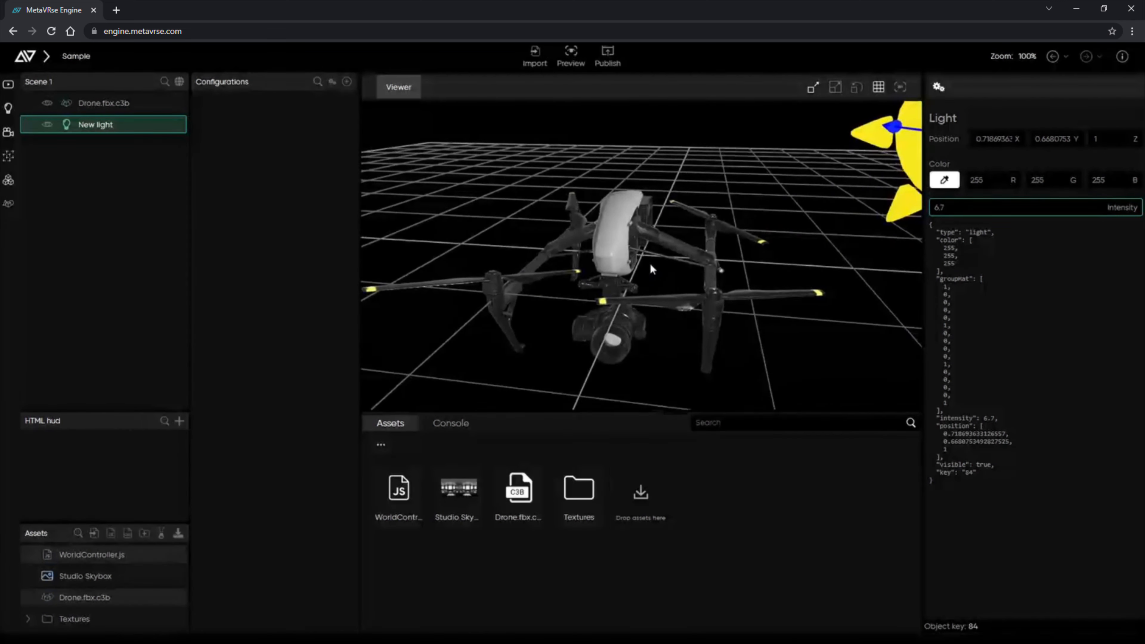
left_click_drag(671, 268, 566, 266)
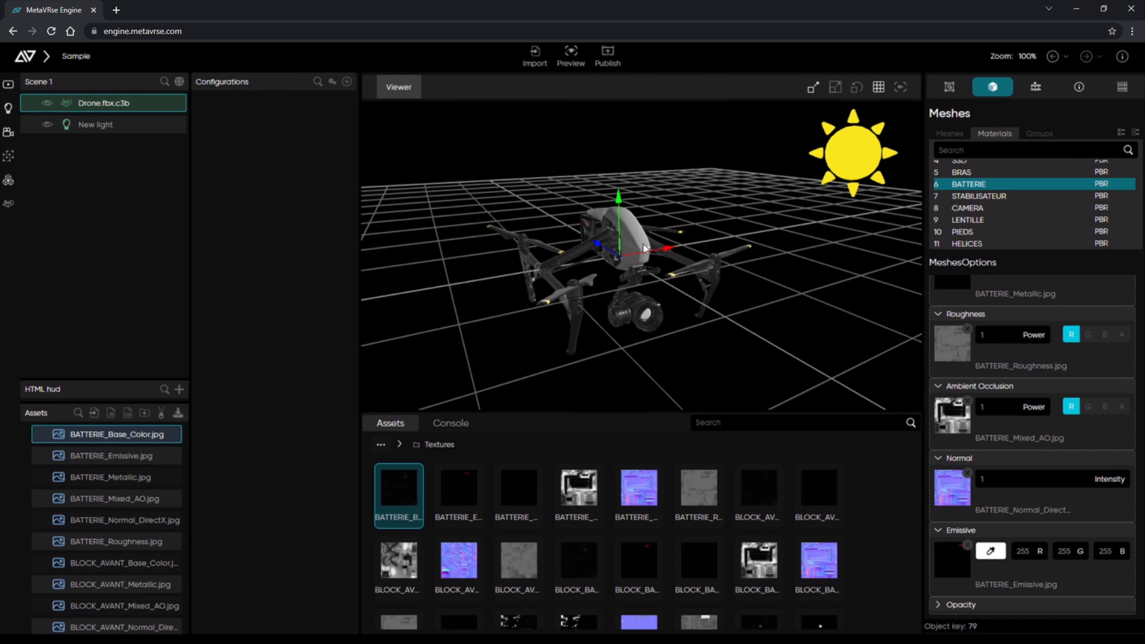
Publish the scene to get its URL and embed code, then open the public link.
left_click(607, 57)
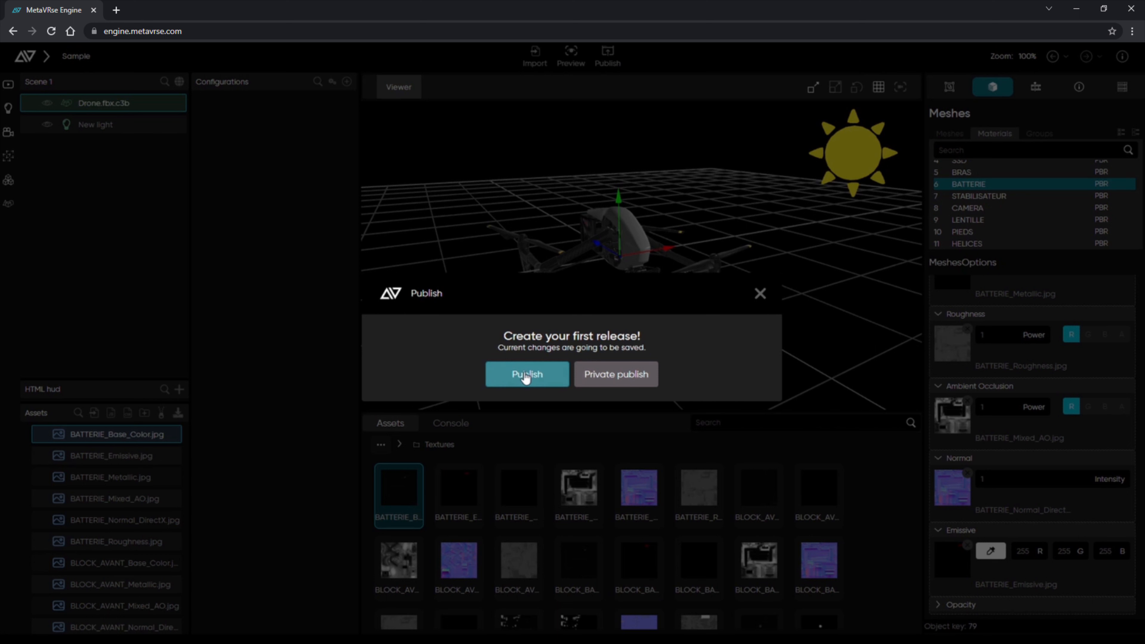
left_click(525, 376)
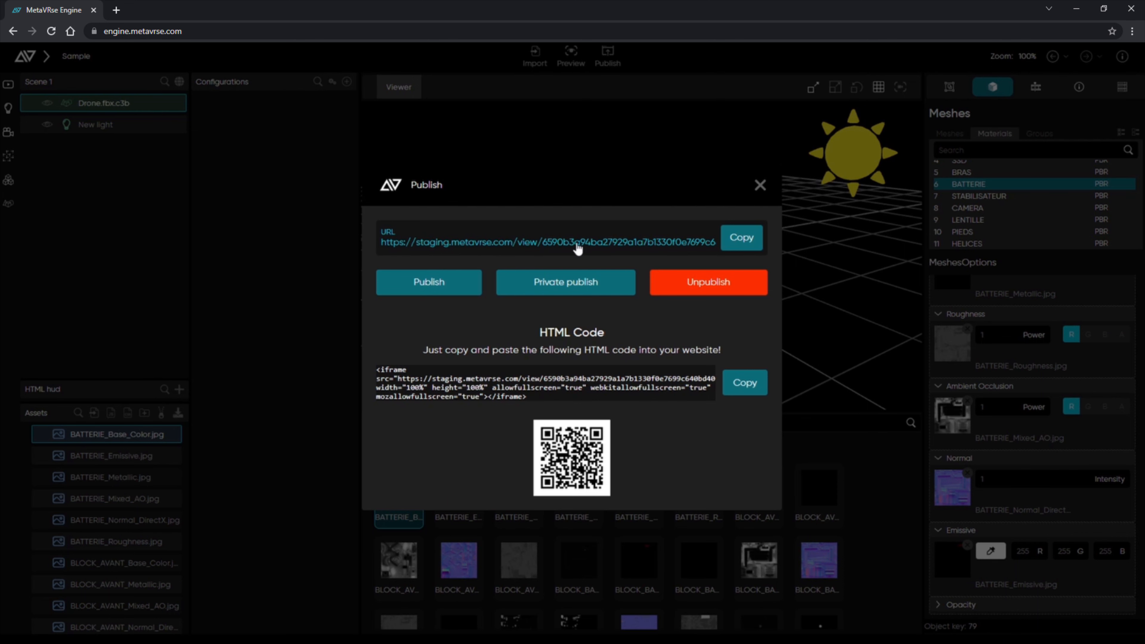
left_click(555, 245)
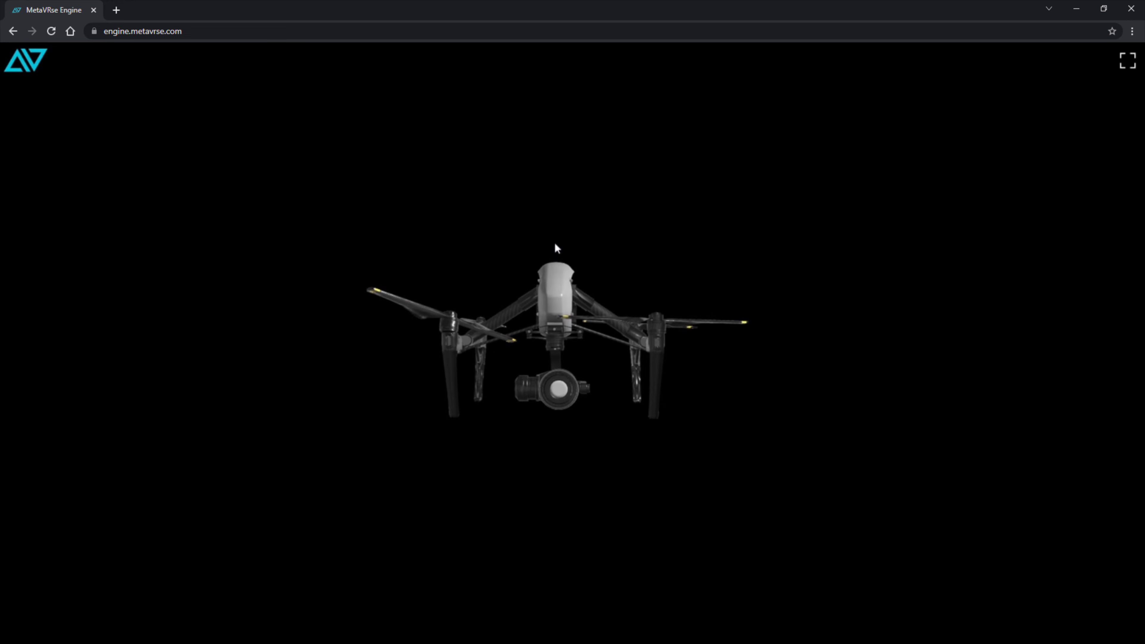
Rotate the published drone to a three-quarter view, zoom in, and turn it sideways.
left_click_drag(582, 277, 487, 298)
scroll(550, 325, "up", 5)
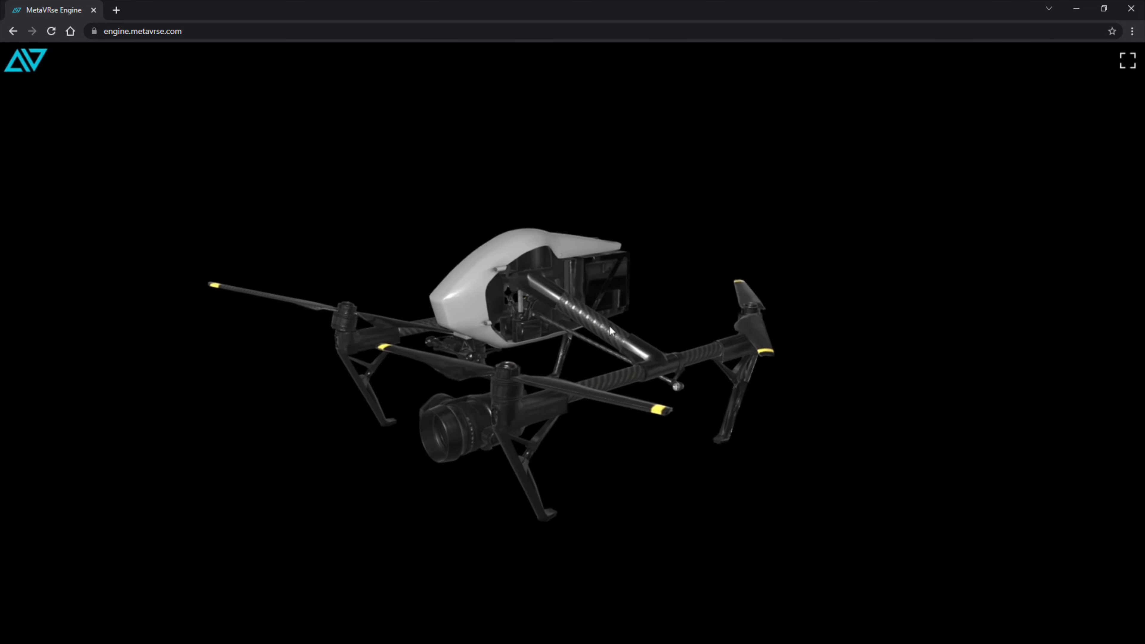
left_click_drag(610, 325, 482, 352)
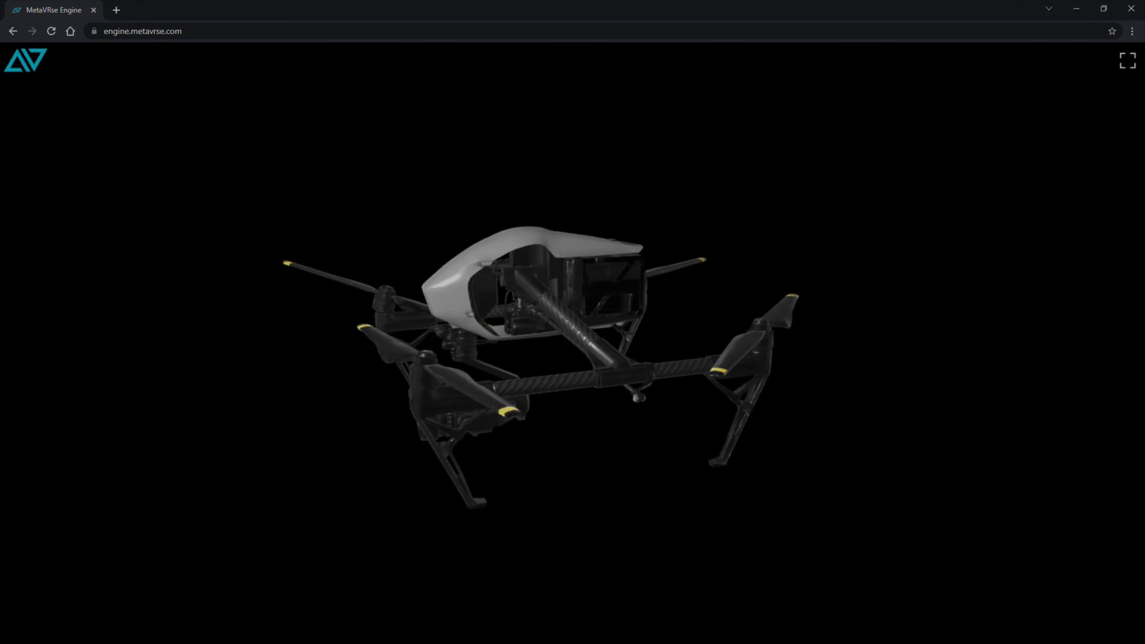